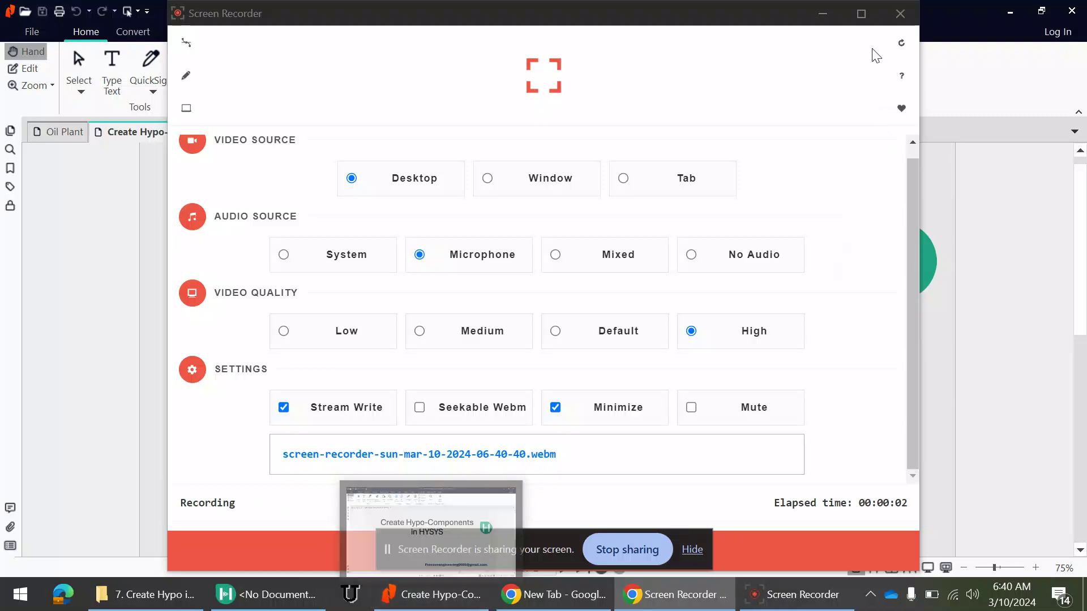
Minimize the screen recorder and hide the sharing bar to reveal the Nitro PDF title page
left_click(822, 15)
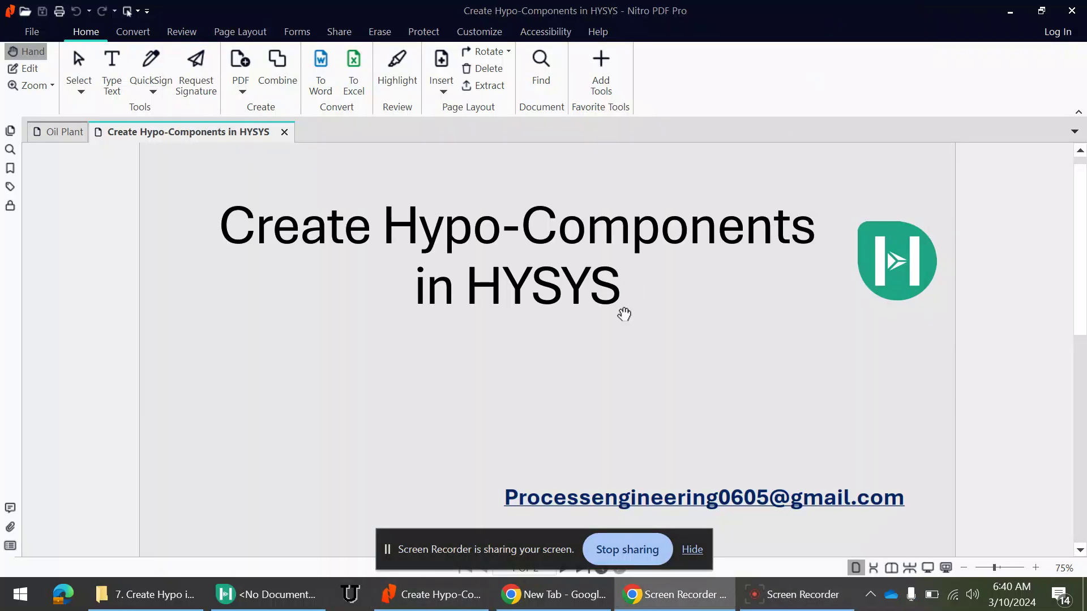
left_click(691, 549)
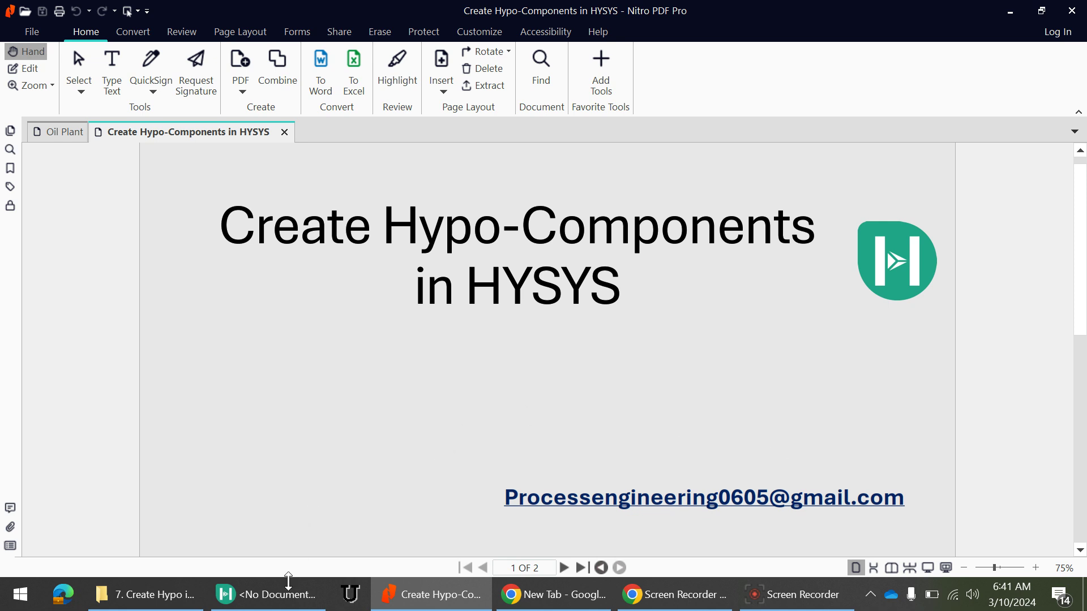
In HYSYS, add fluid package Basis-1 using the Peng-Robinson property package
left_click(276, 594)
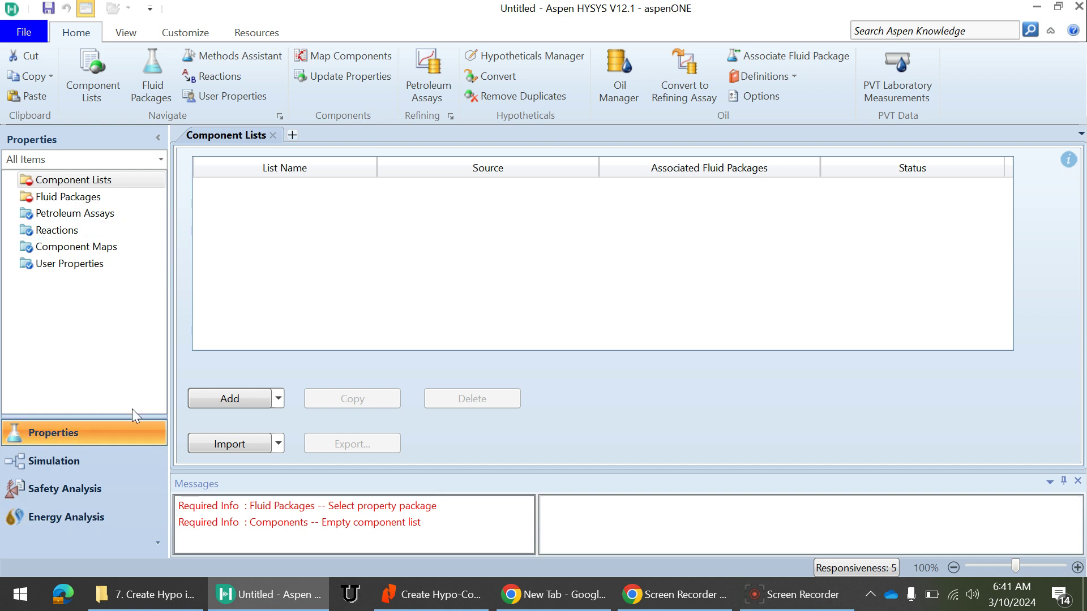
left_click(68, 198)
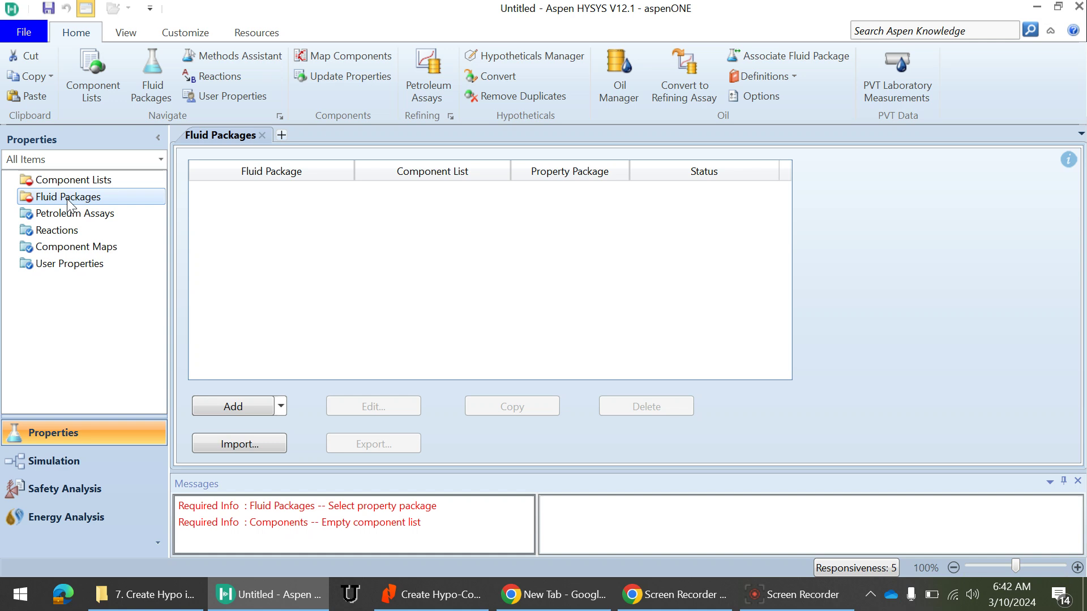
left_click(229, 409)
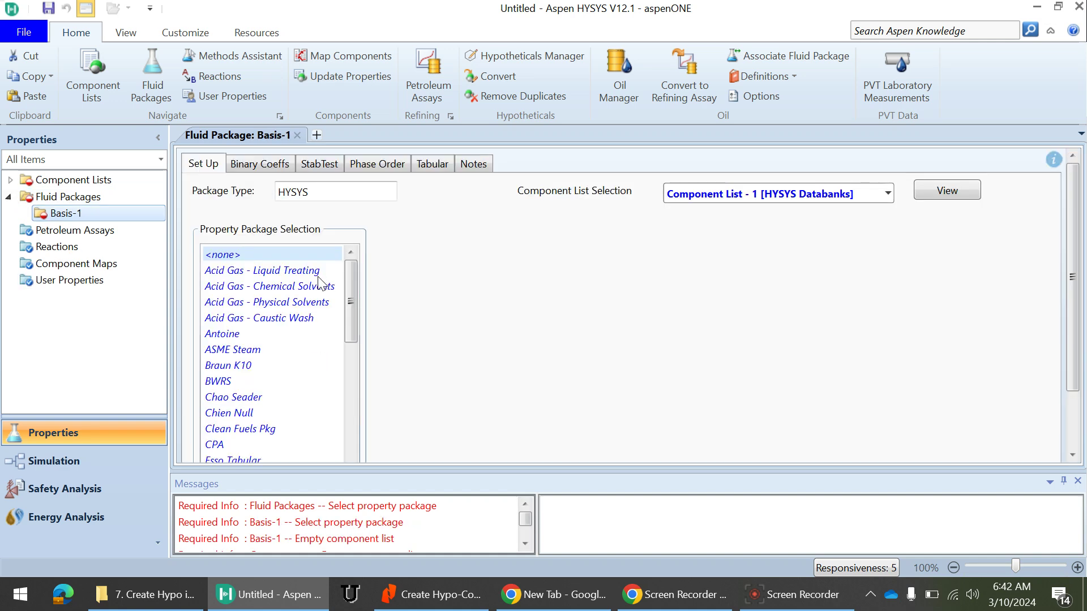
scroll(275, 362, "down", 4)
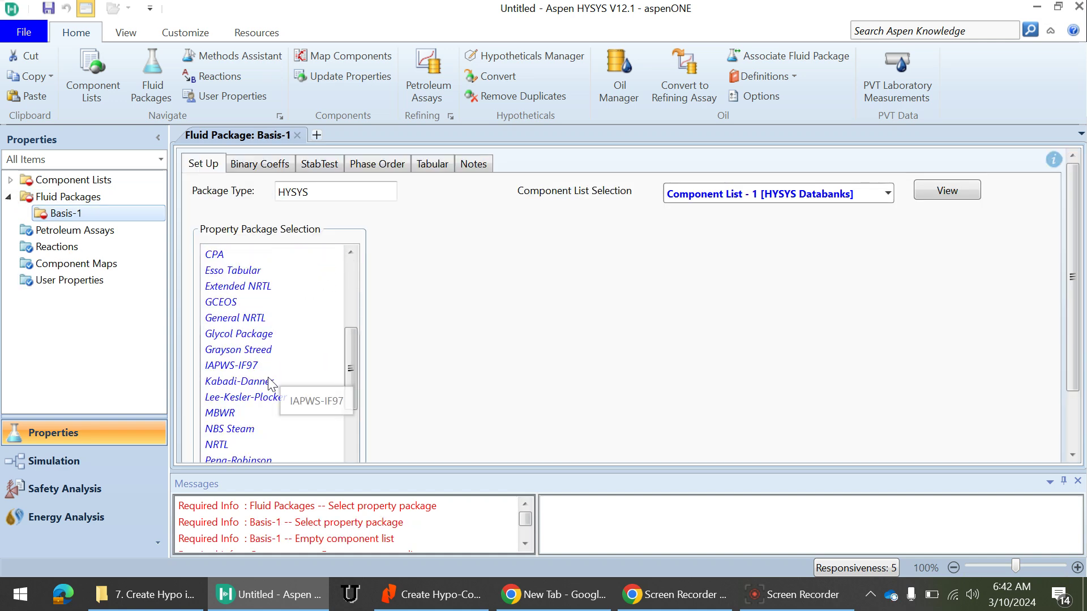
scroll(271, 384, "down", 2)
left_click(257, 369)
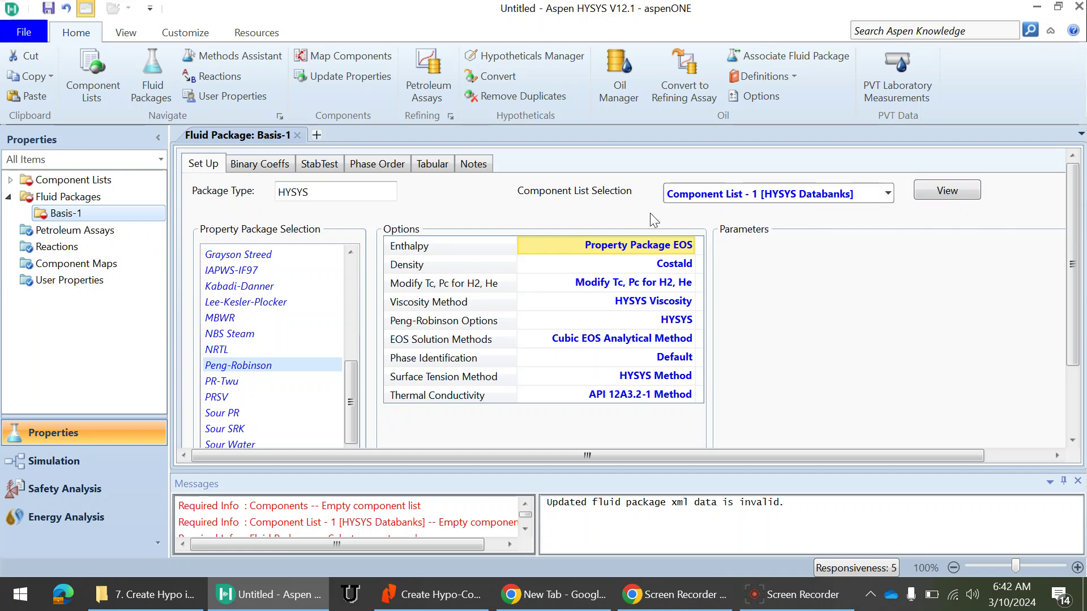
Open Component List - 1 full screen and switch it to hypothetical components in HypoGroup1
left_click(960, 194)
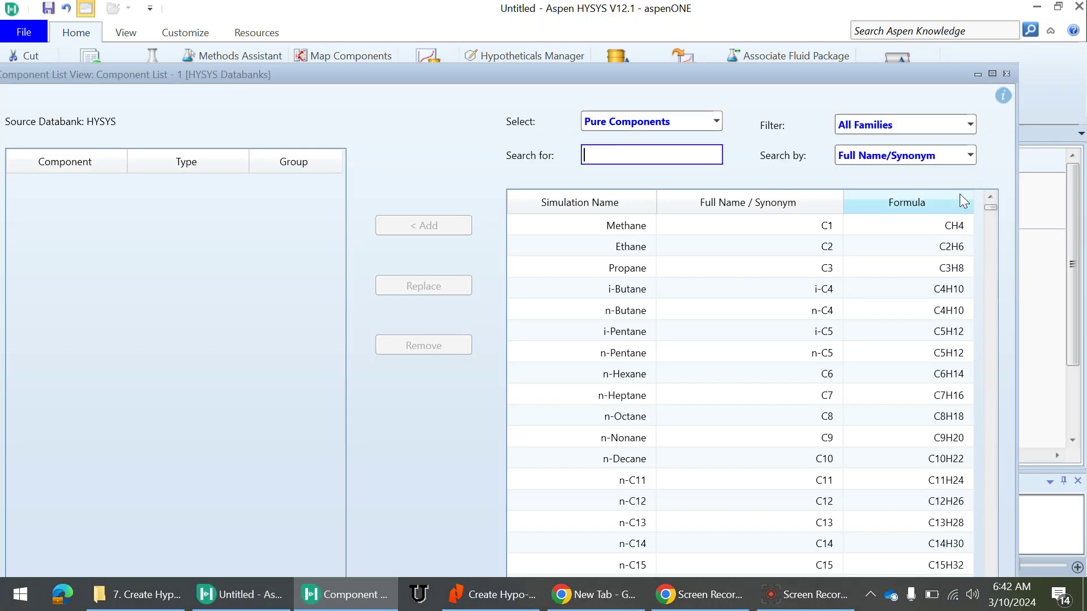
left_click(992, 74)
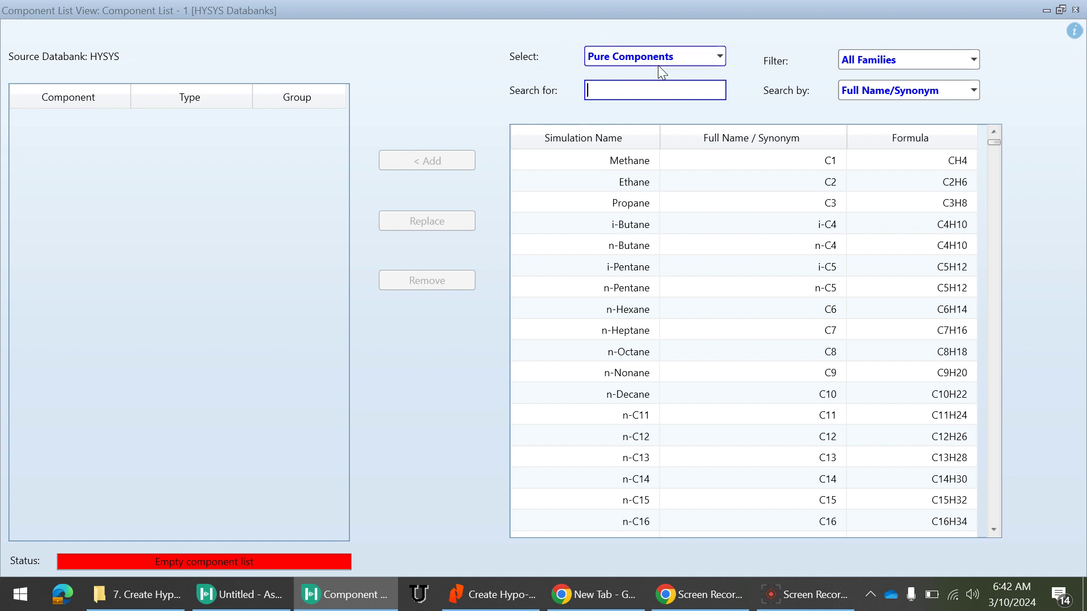
left_click(695, 58)
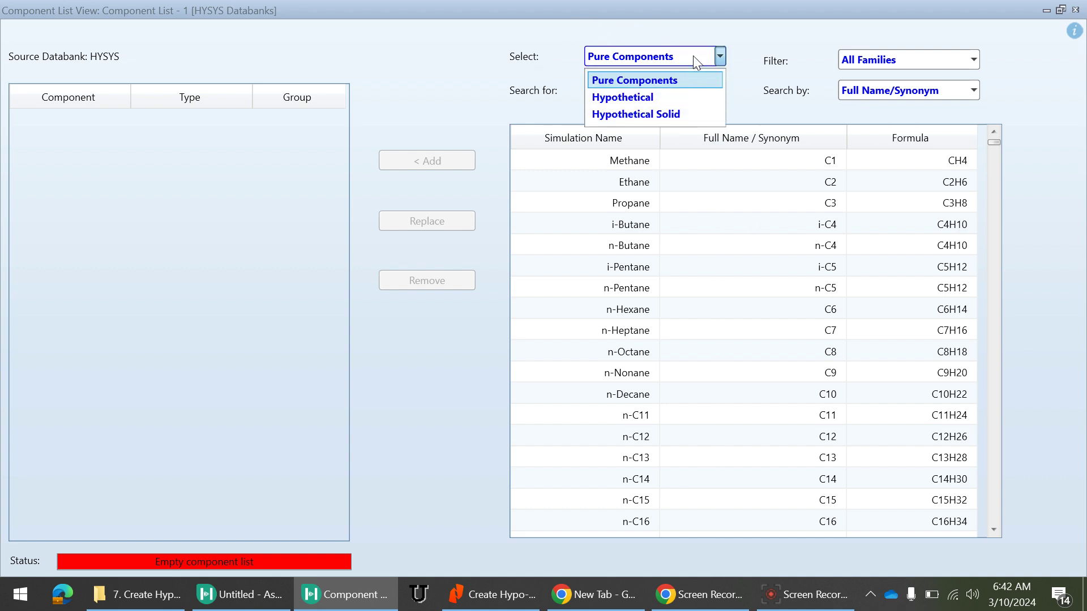
left_click(655, 98)
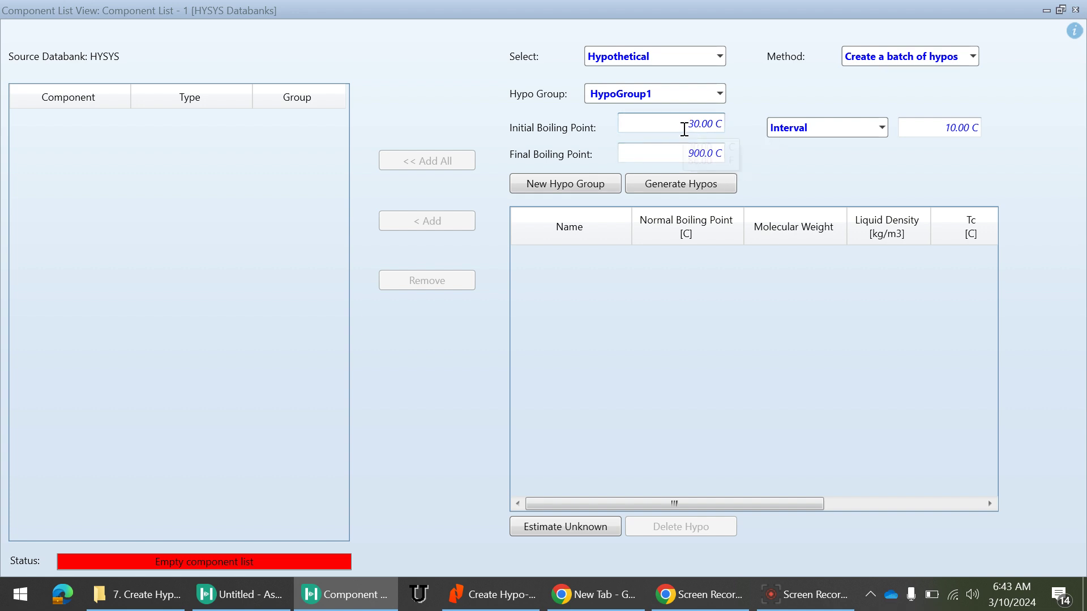
Enter 100 °C as the initial and 500 °C as the final boiling point
left_click(685, 128)
type("100")
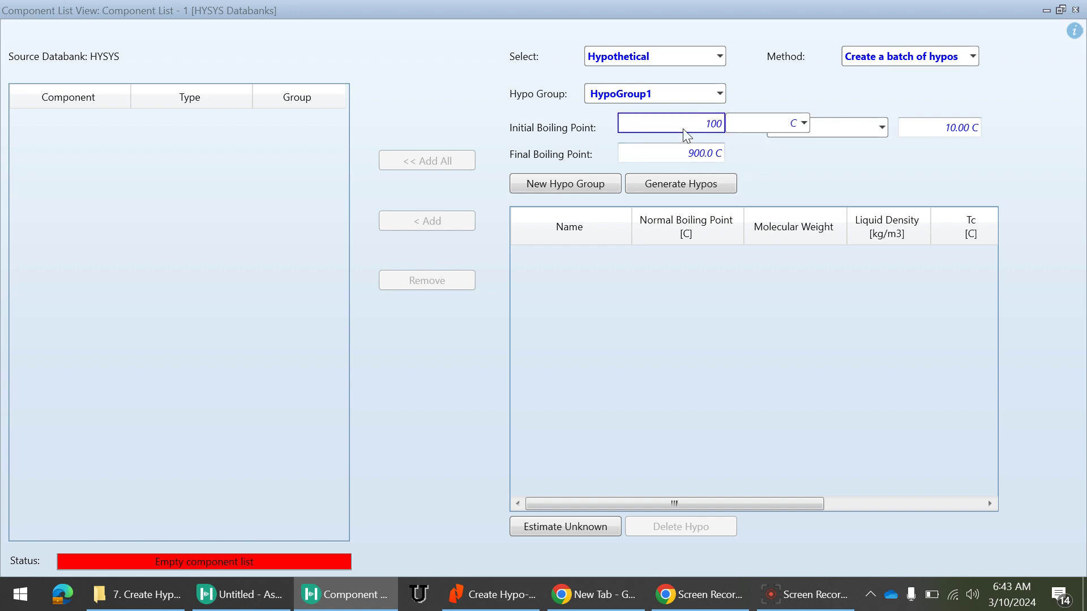
key("Return")
left_click(674, 153)
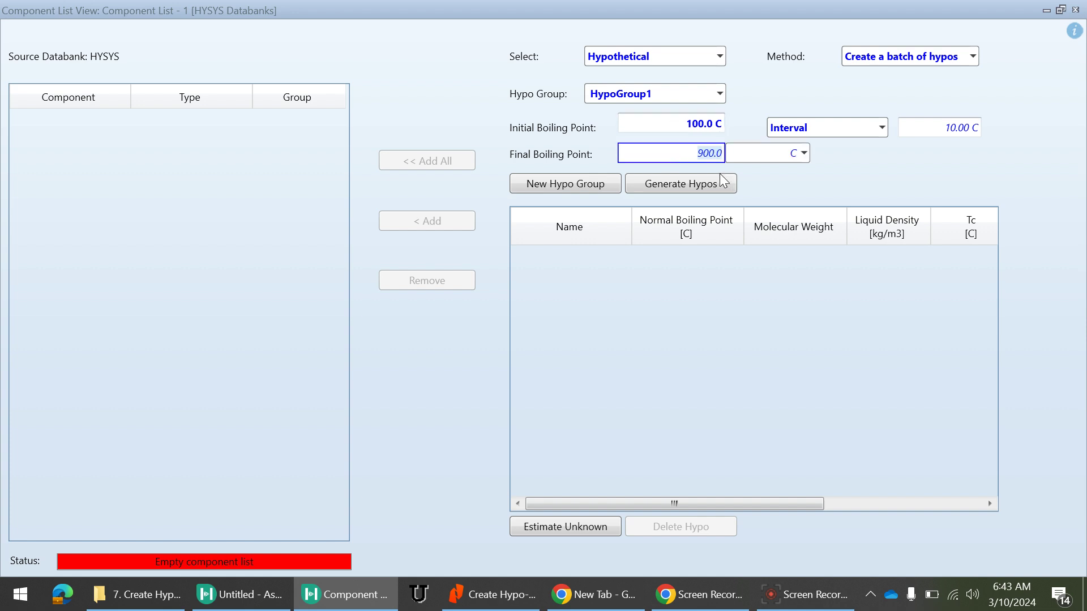
type("500")
key("Return")
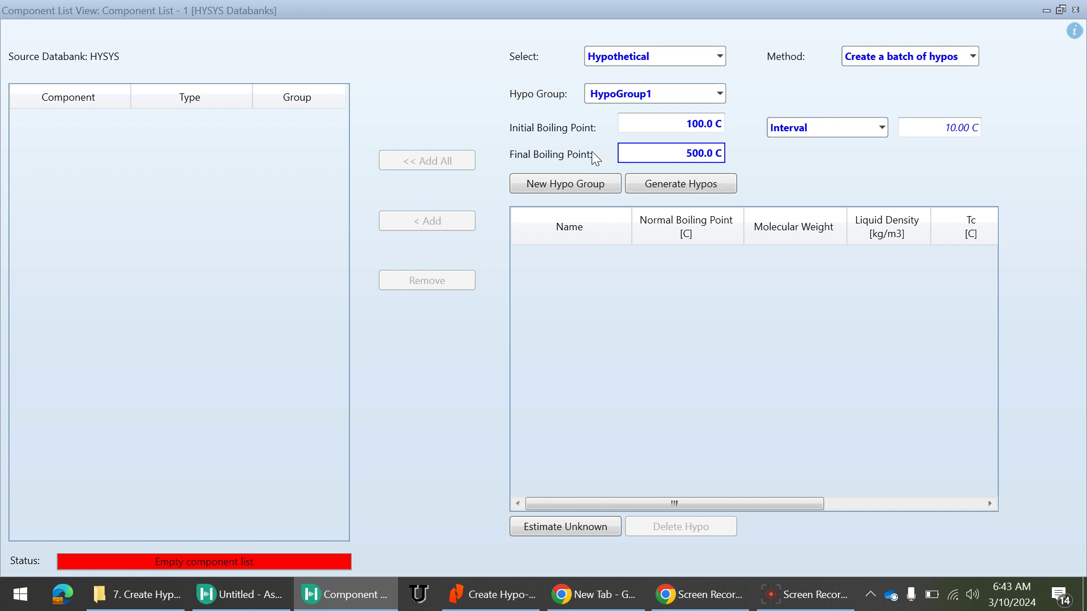
type("500")
key("Return")
Generate HypoGroup1's hypos and scroll through the resulting NBP table
left_click(687, 186)
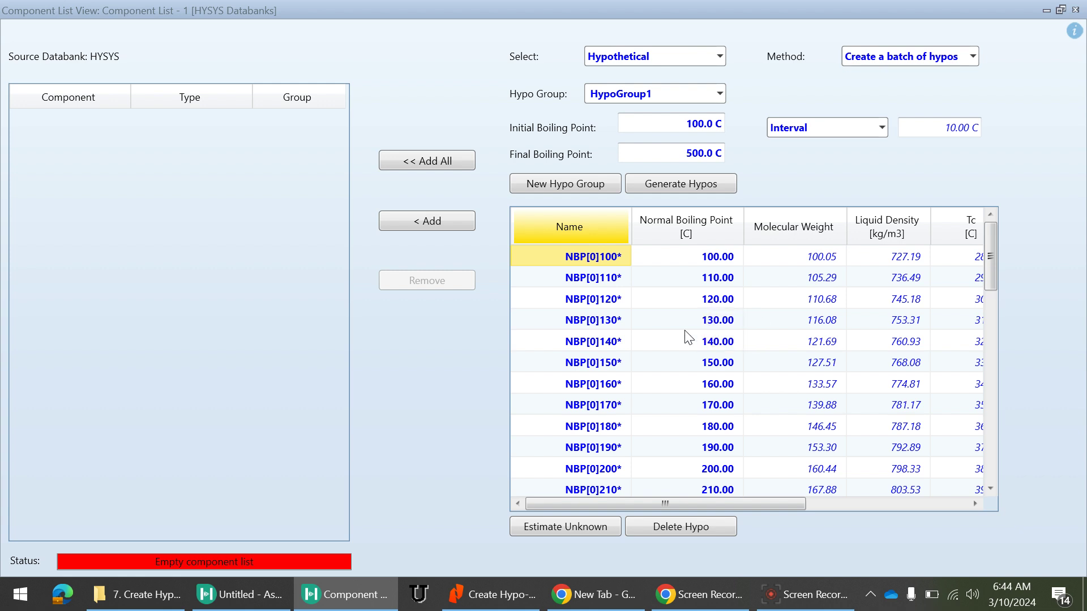
scroll(735, 365, "down", 8)
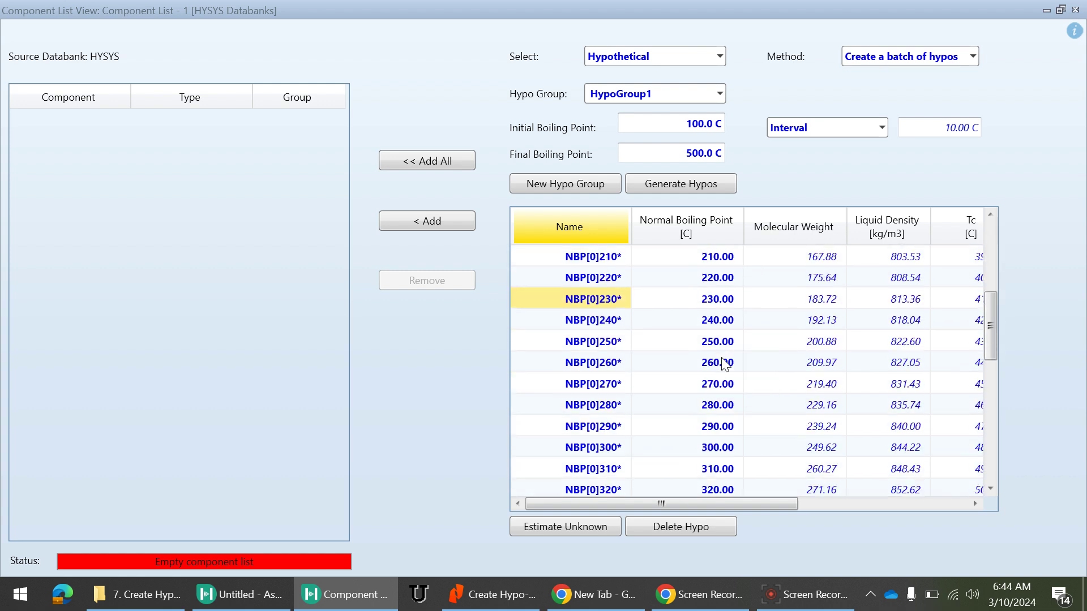
scroll(733, 376, "down", 2)
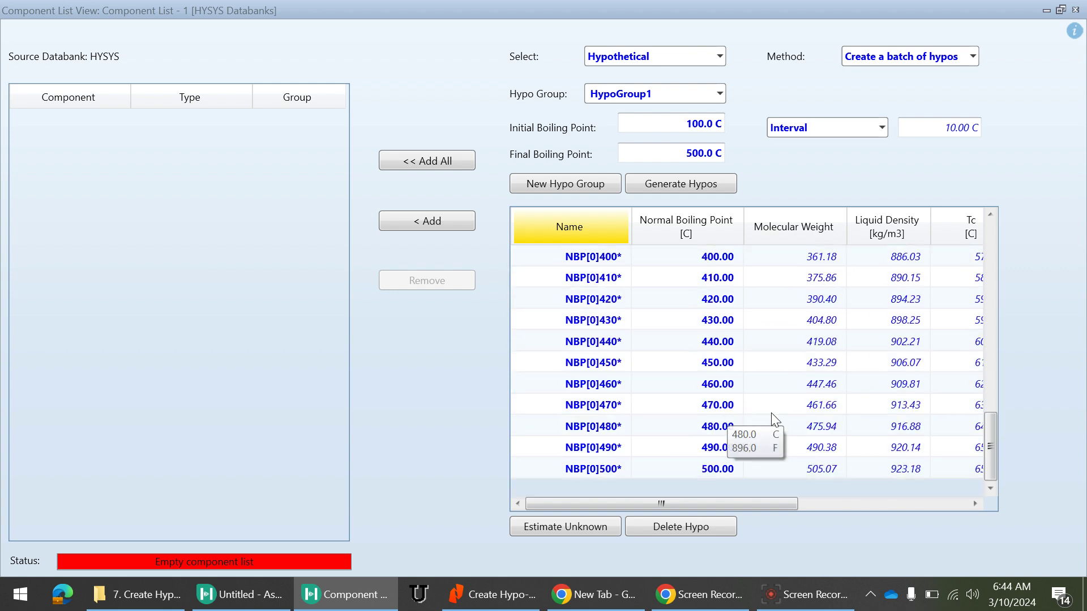
scroll(826, 316, "up", 10)
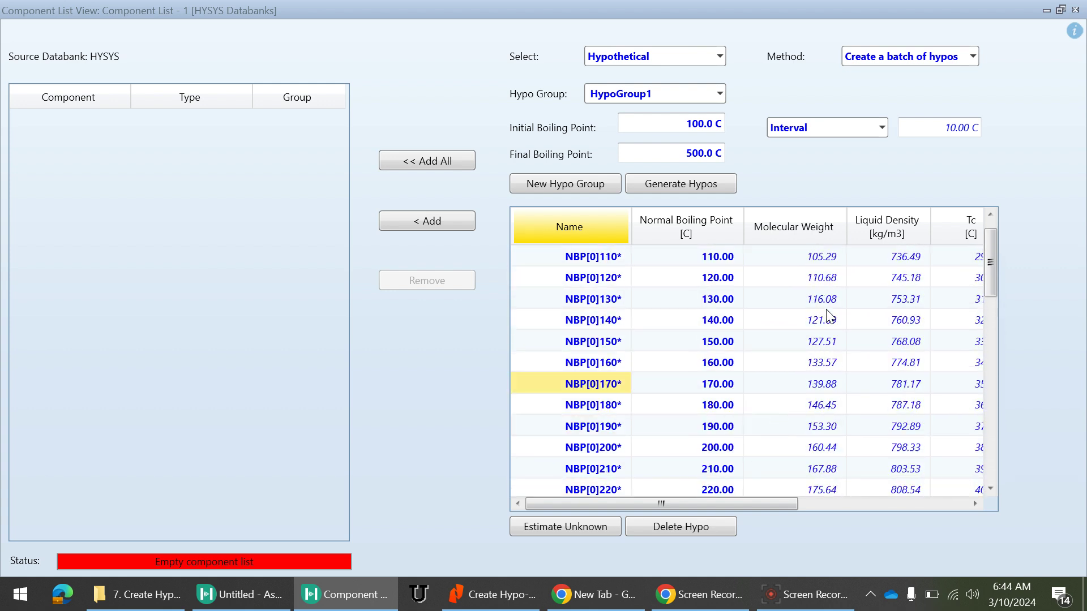
scroll(827, 316, "up", 1)
left_click_drag(816, 259, 957, 271)
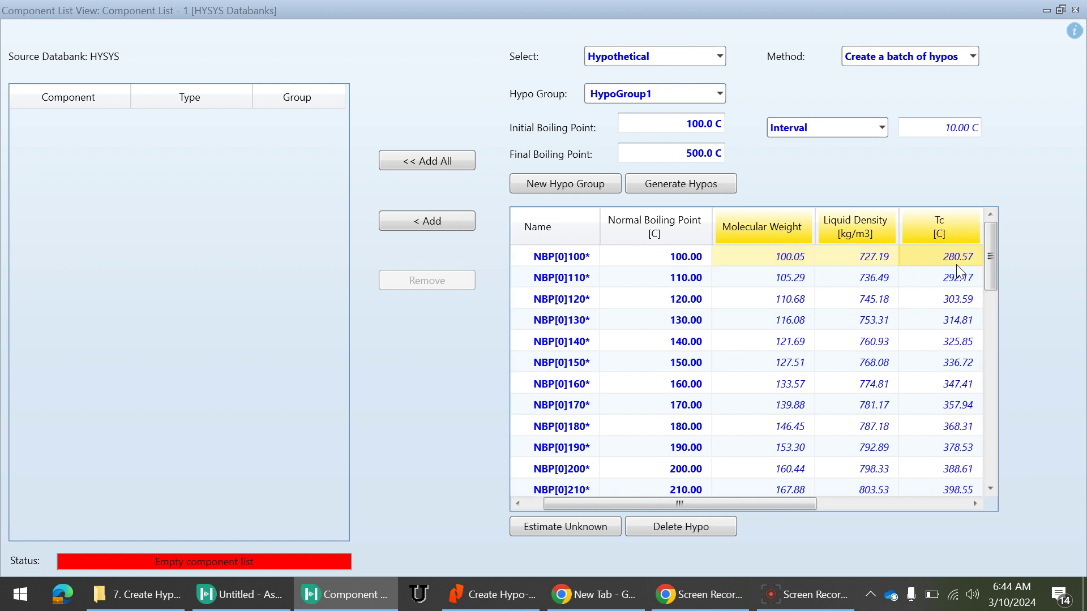
left_click_drag(726, 500, 660, 480)
Check NBP[0]110* and NBP[0]120* molecular weights, then add and remove NBP[0]120*, keeping HypoGroup1
left_click(814, 281)
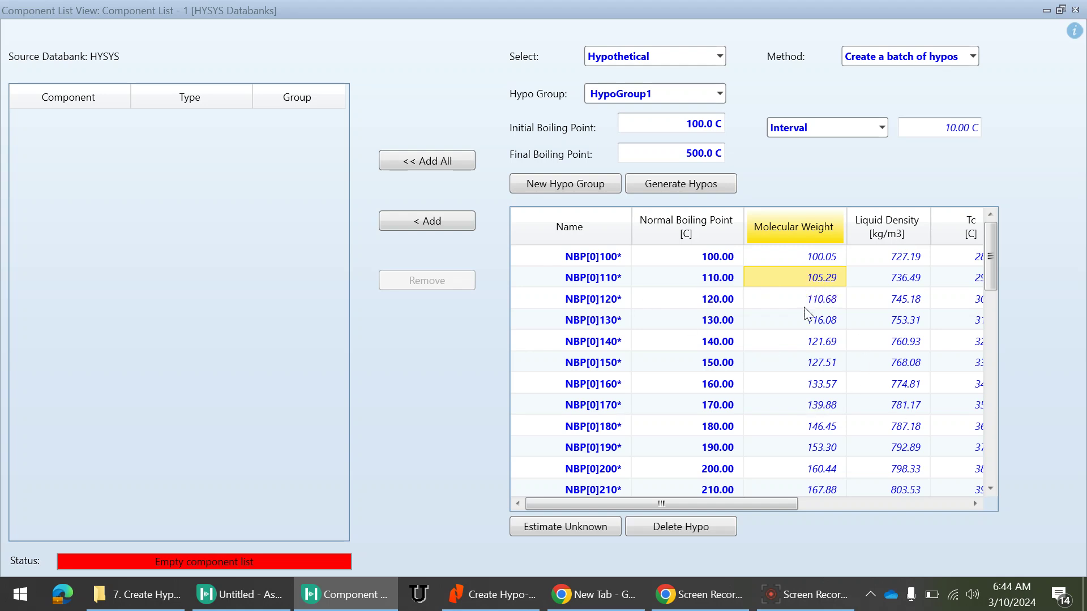
left_click(781, 300)
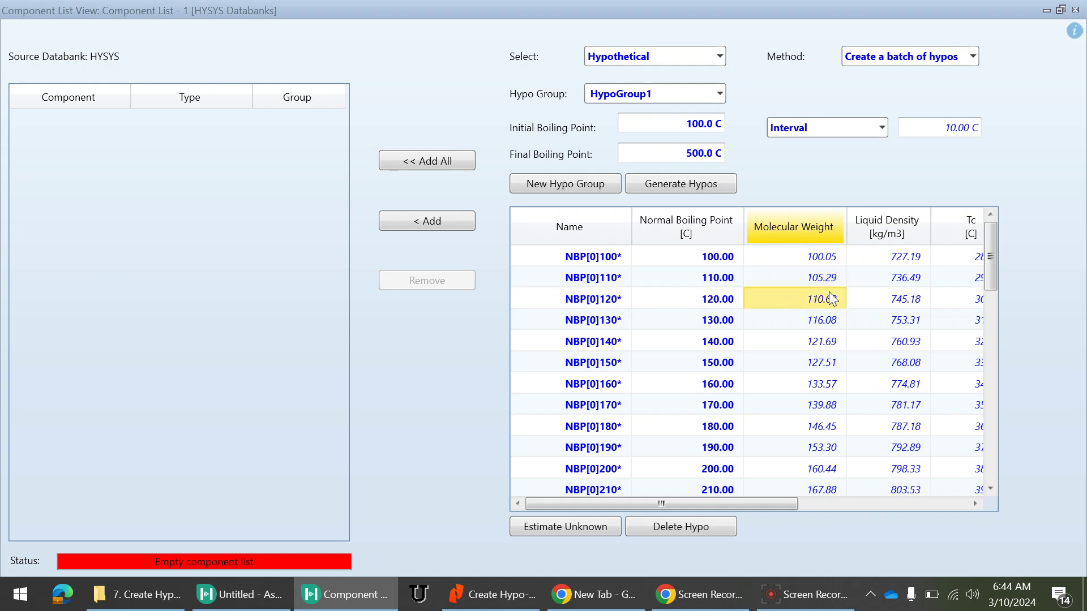
mouse_move(881, 311)
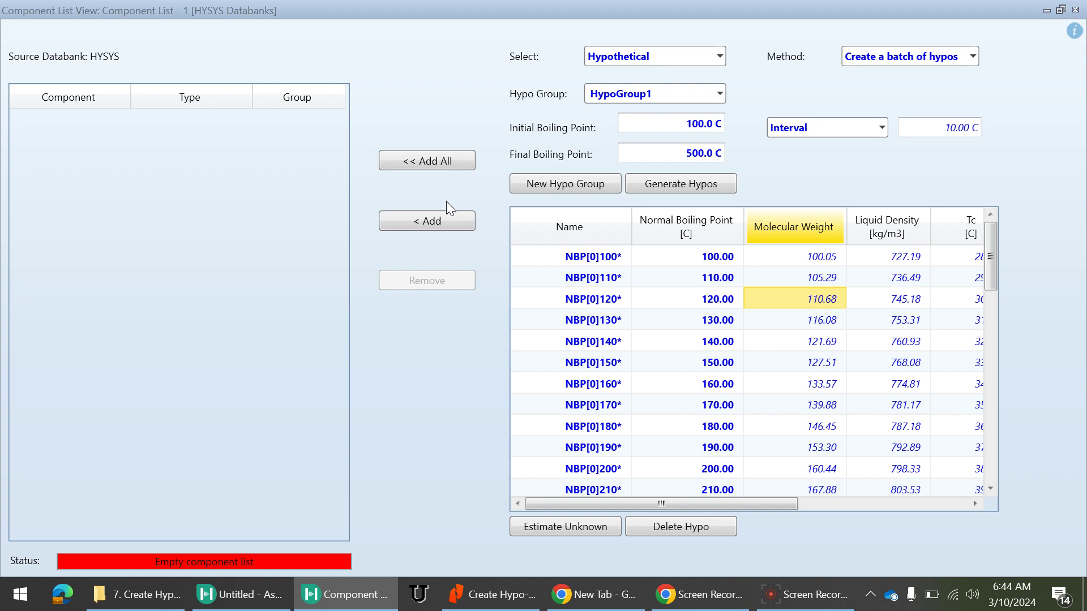
left_click(432, 218)
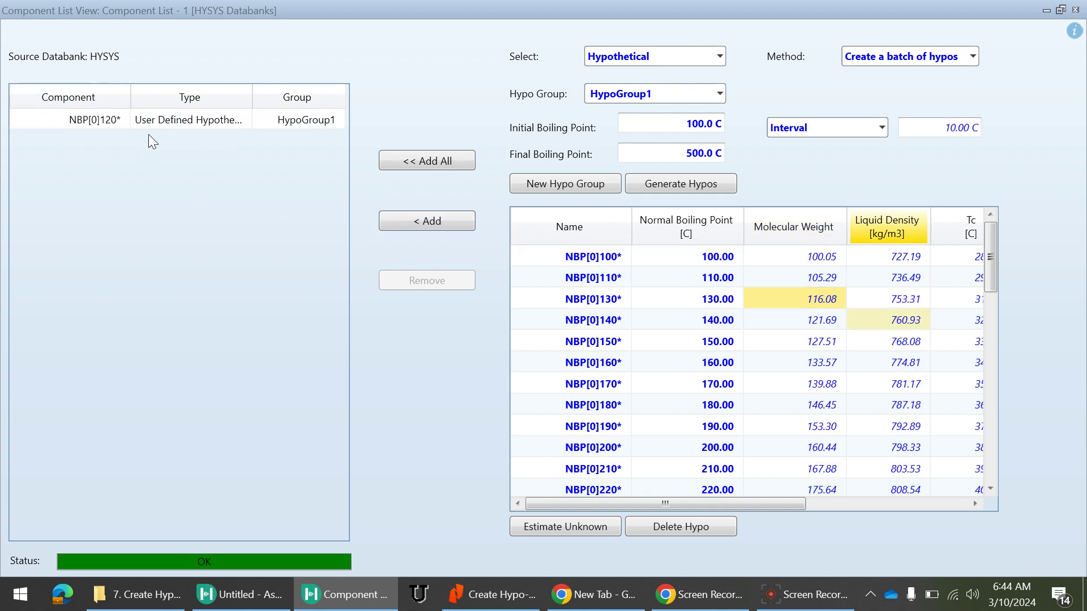
left_click(195, 120)
left_click(444, 276)
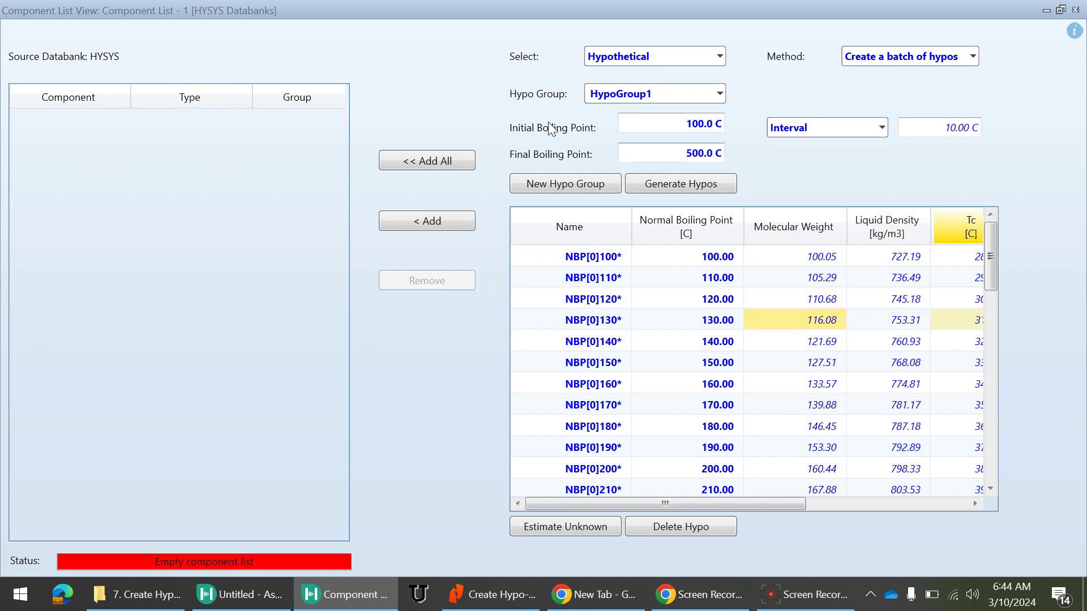
left_click(720, 94)
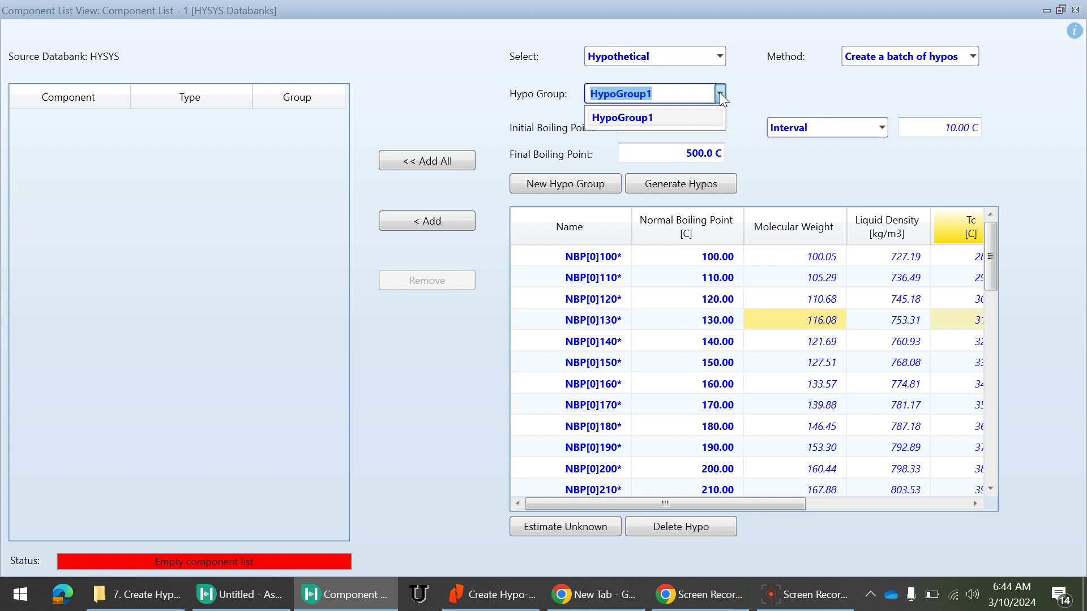
left_click(716, 117)
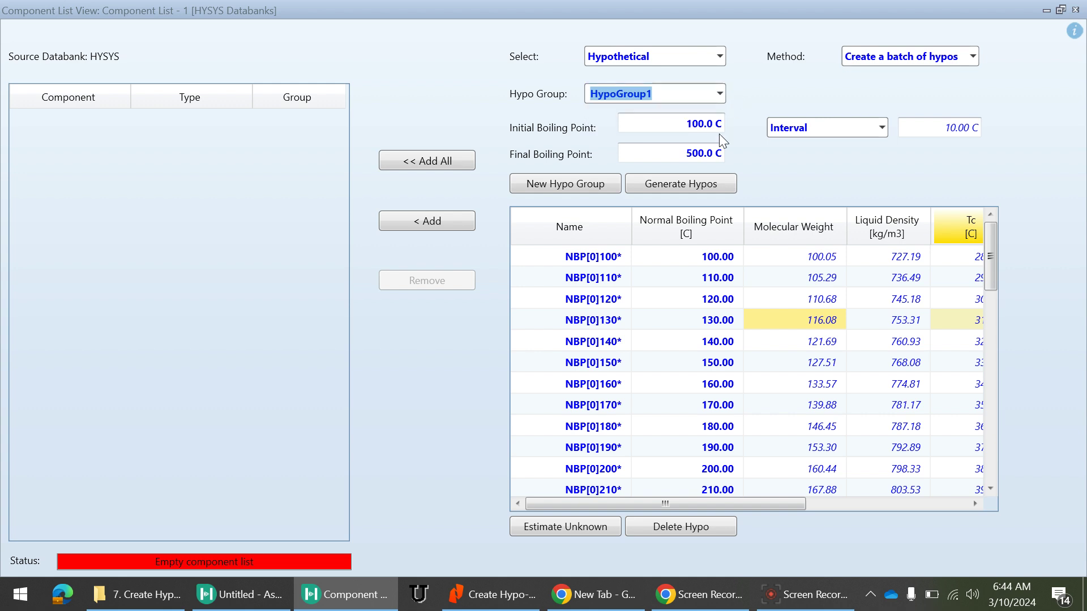
Create HypoGroup2 with a batch of 20 hypos and a 200 °C final boiling point
left_click(568, 186)
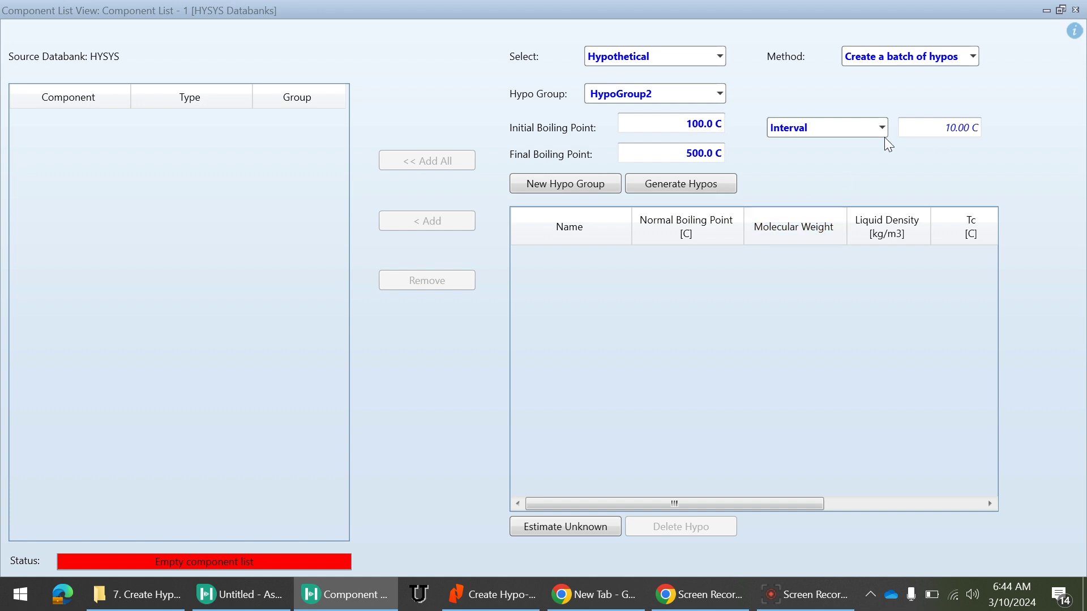
left_click(852, 131)
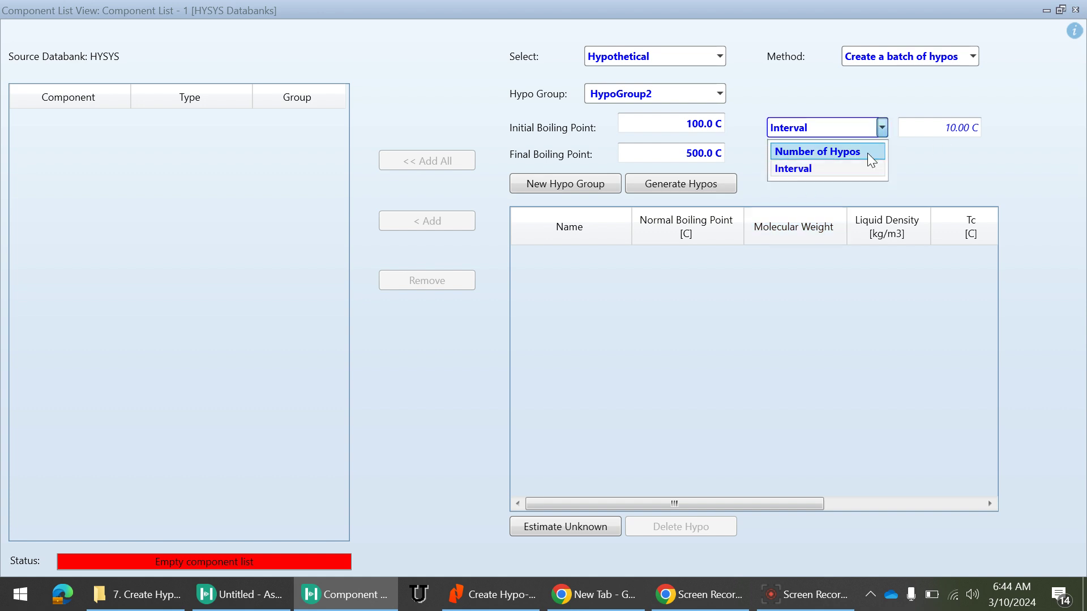
left_click(837, 154)
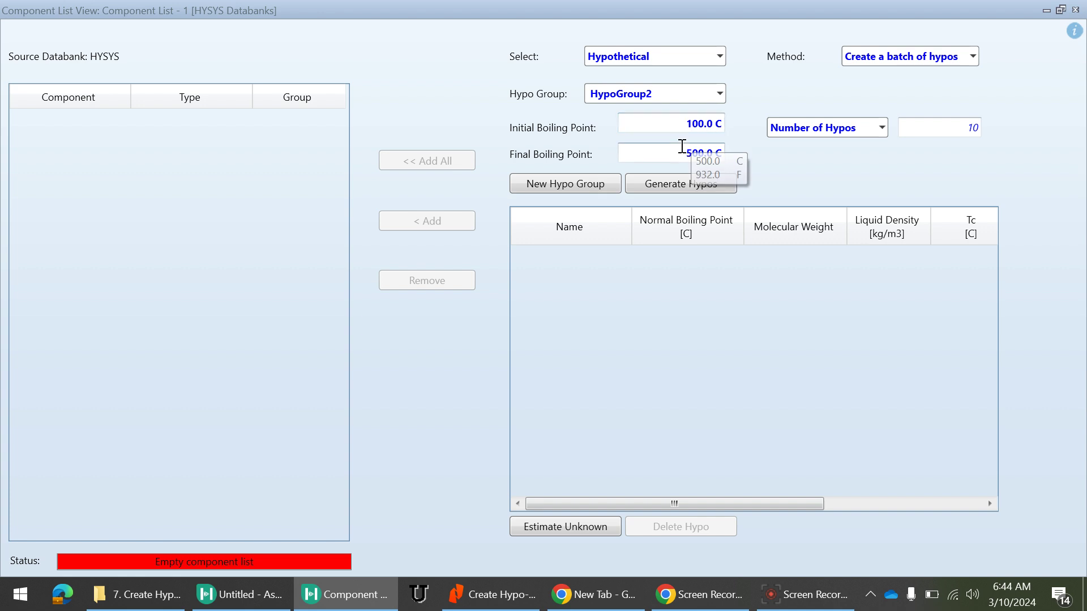
left_click(708, 155)
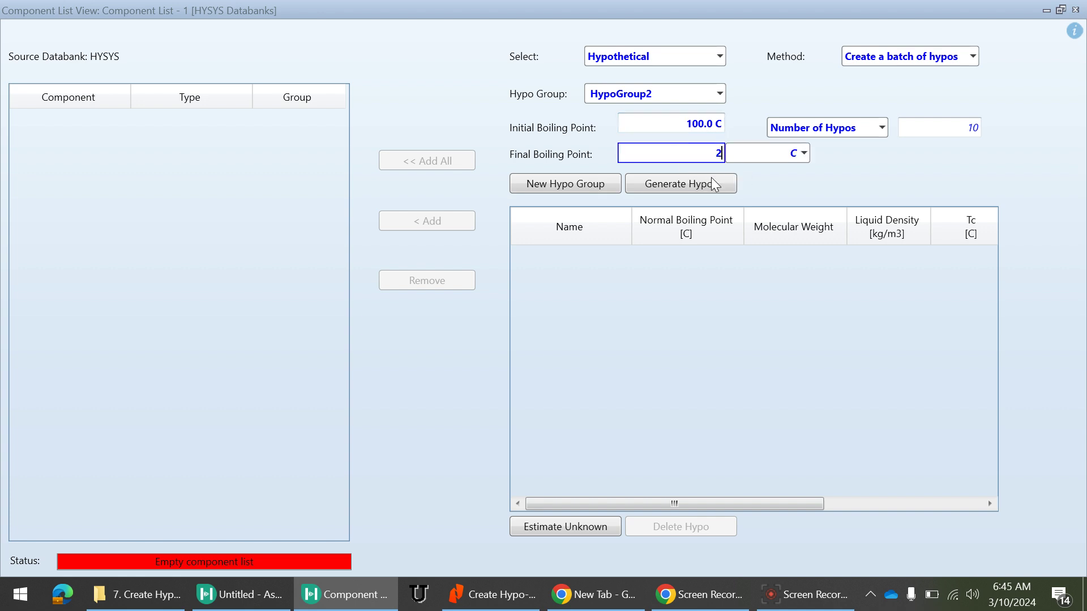
type("200")
key("Return")
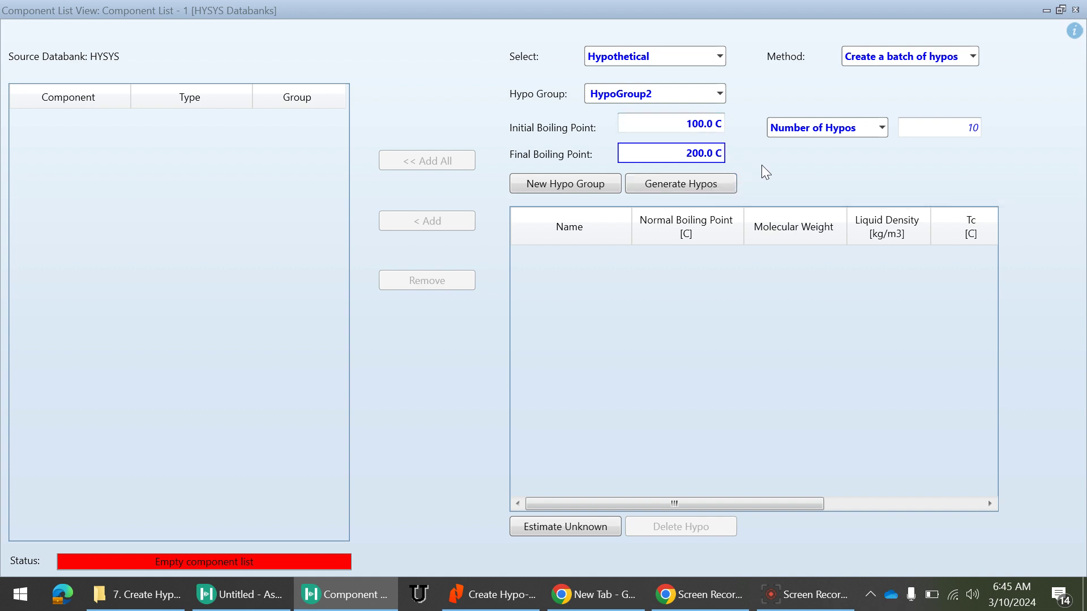
left_click(965, 127)
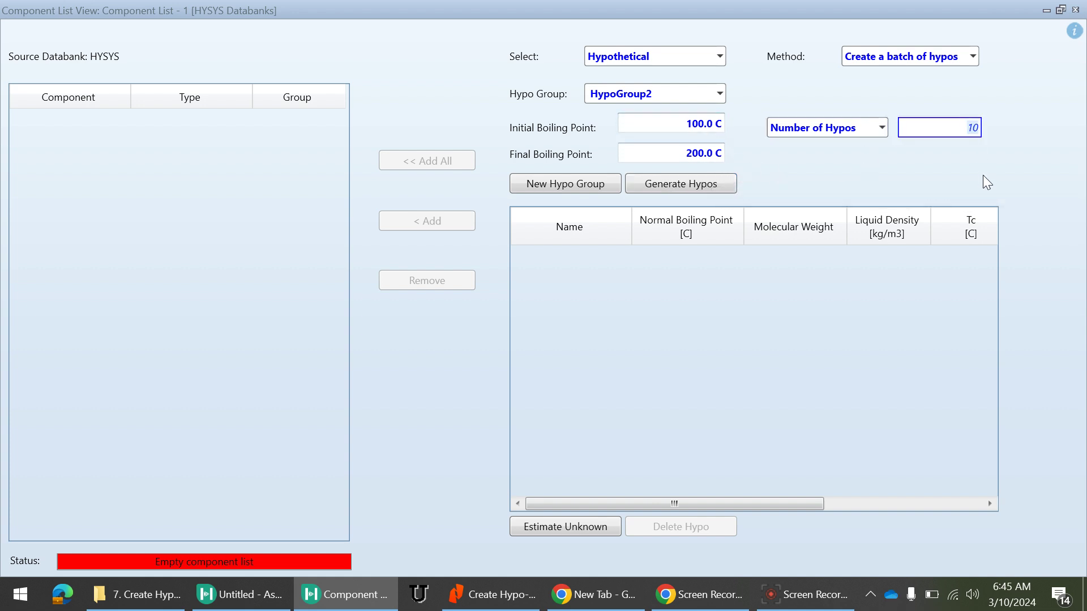
type("1020")
key("Return")
Generate HypoGroup2's hypos and review NBP[1]110* values (MW 105.57, boiling point 110.53)
left_click(715, 191)
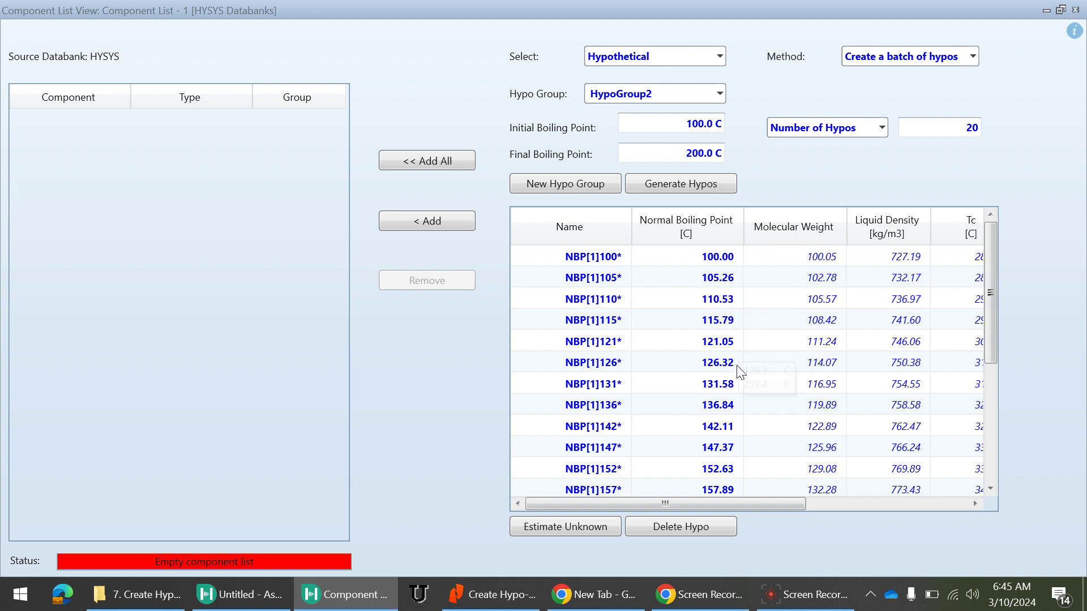
scroll(727, 342, "down", 2)
scroll(727, 343, "down", 1)
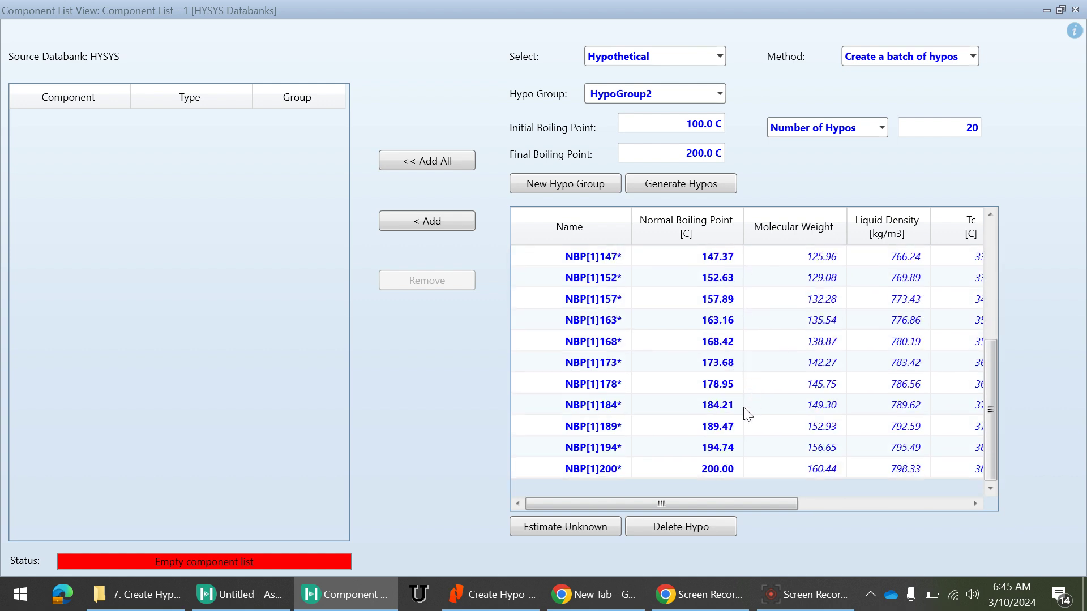
scroll(747, 416, "up", 3)
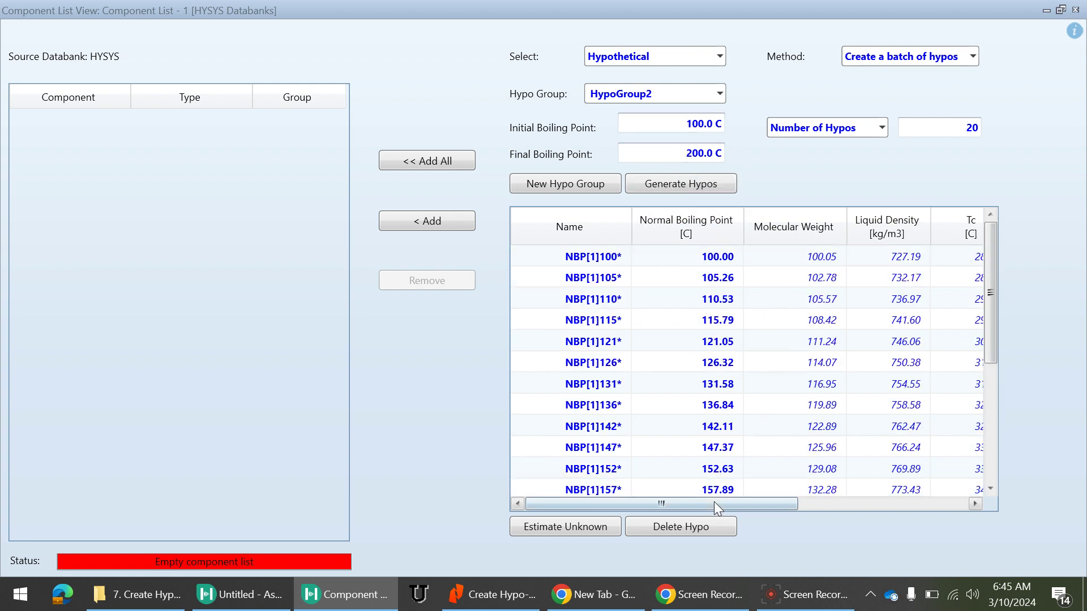
mouse_move(714, 502)
left_mouse_down()
mouse_move(934, 518)
mouse_move(694, 500)
left_mouse_up()
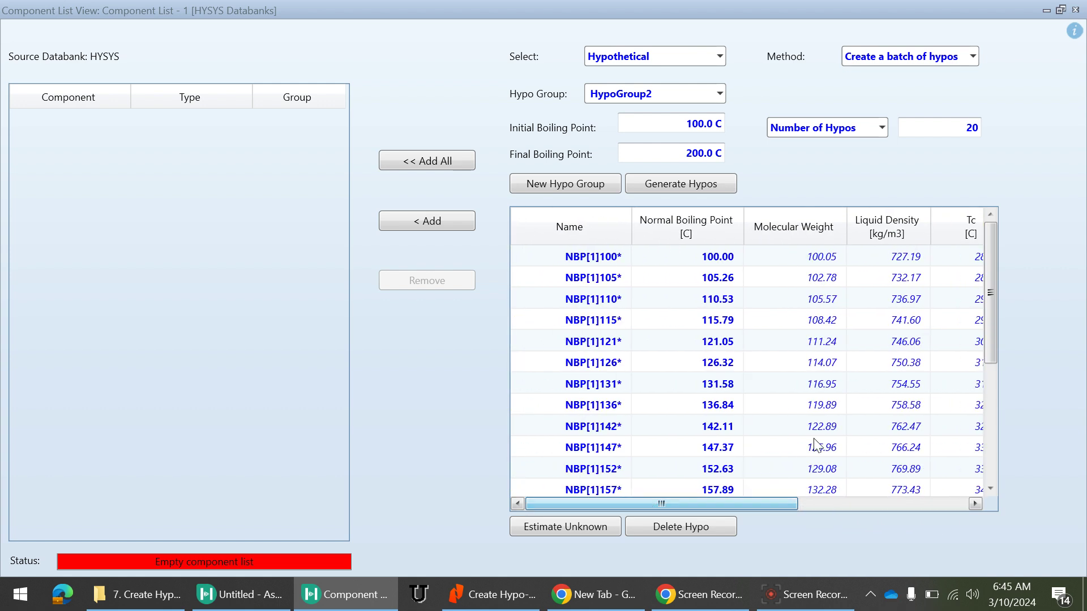
left_click(811, 301)
key("shift+Right")
key("shift+Right")
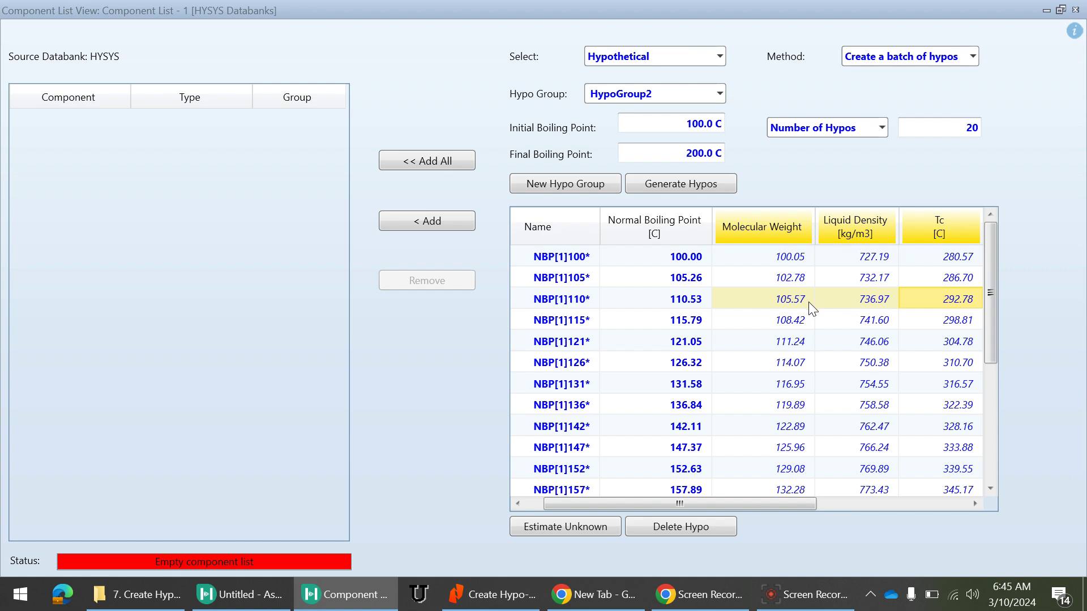
left_click_drag(769, 504, 761, 431)
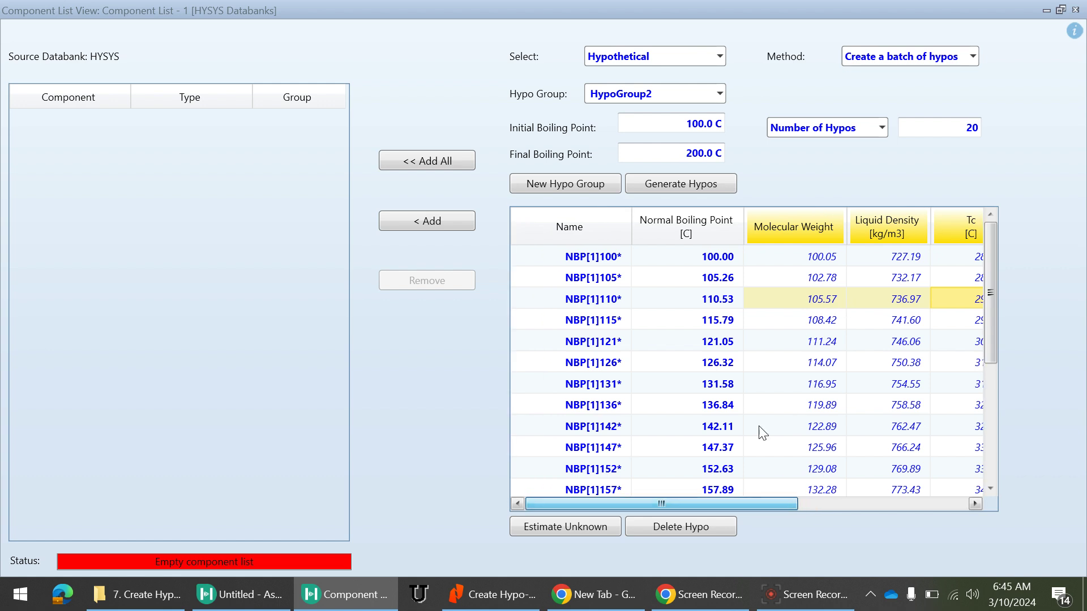
left_click(780, 304)
left_click(708, 303)
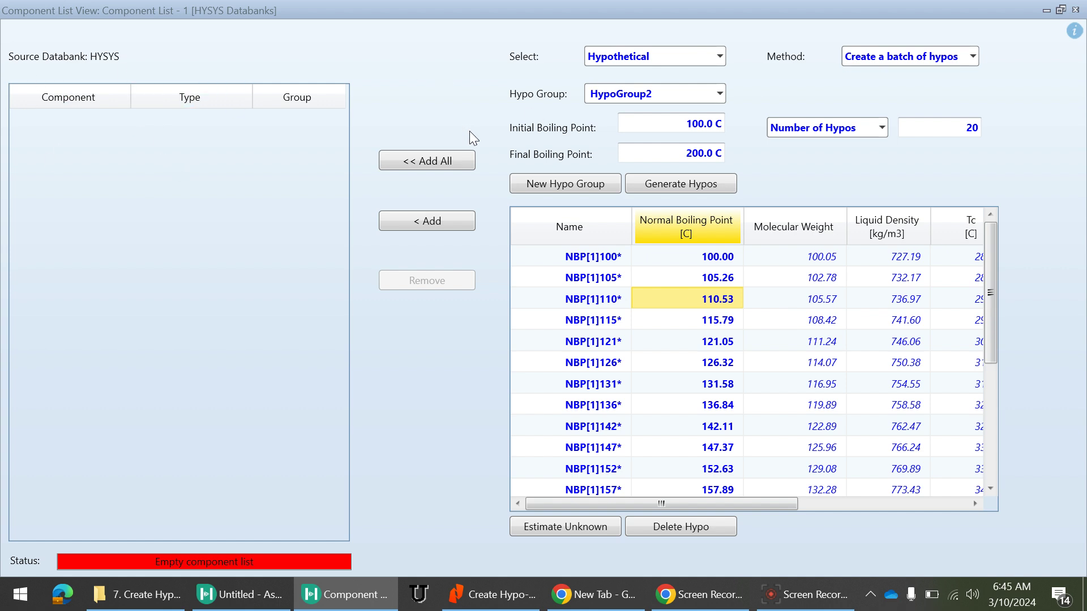
mouse_move(711, 306)
Add empty HypoGroup3 and set its method to Create and Edit Hypos
left_click(721, 97)
left_click(721, 97)
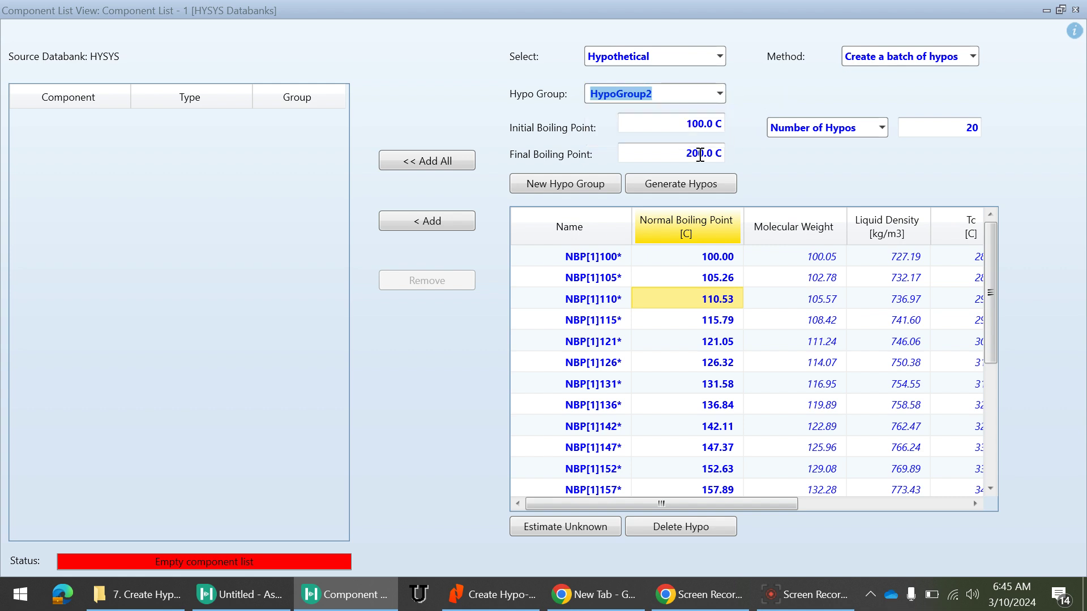
left_click(578, 192)
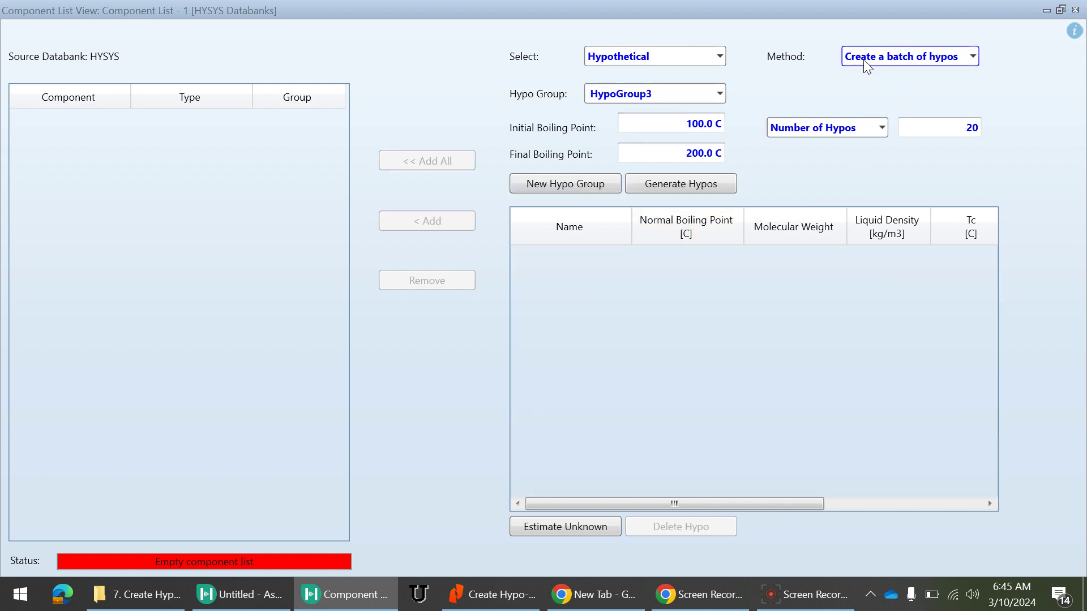
left_click(972, 59)
left_click(908, 80)
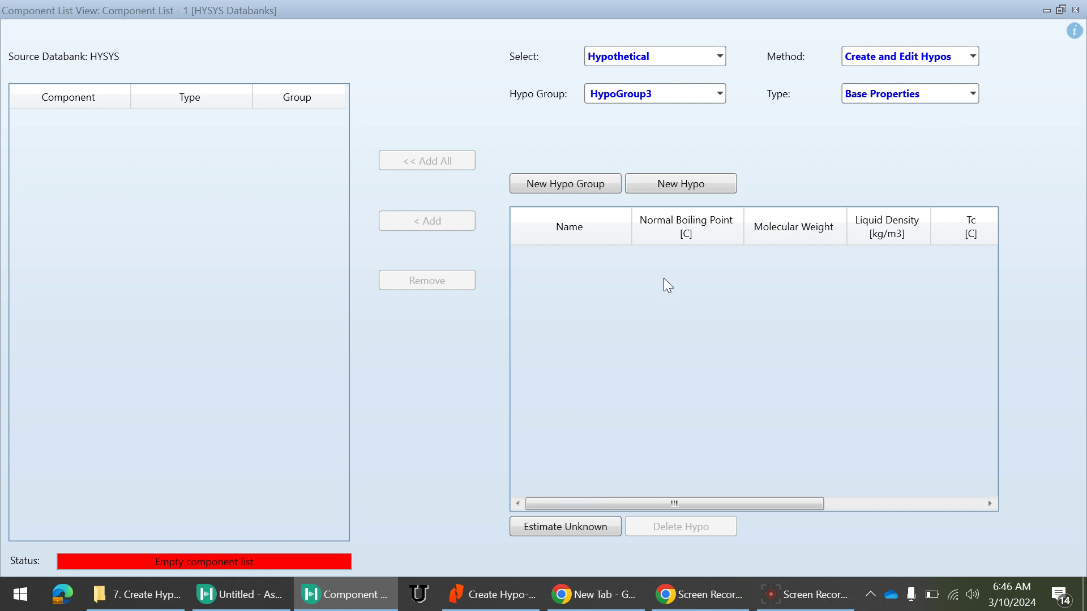
Add new hypo Hypo20061* to HypoGroup3 and select its normal boiling point cell
left_click(665, 191)
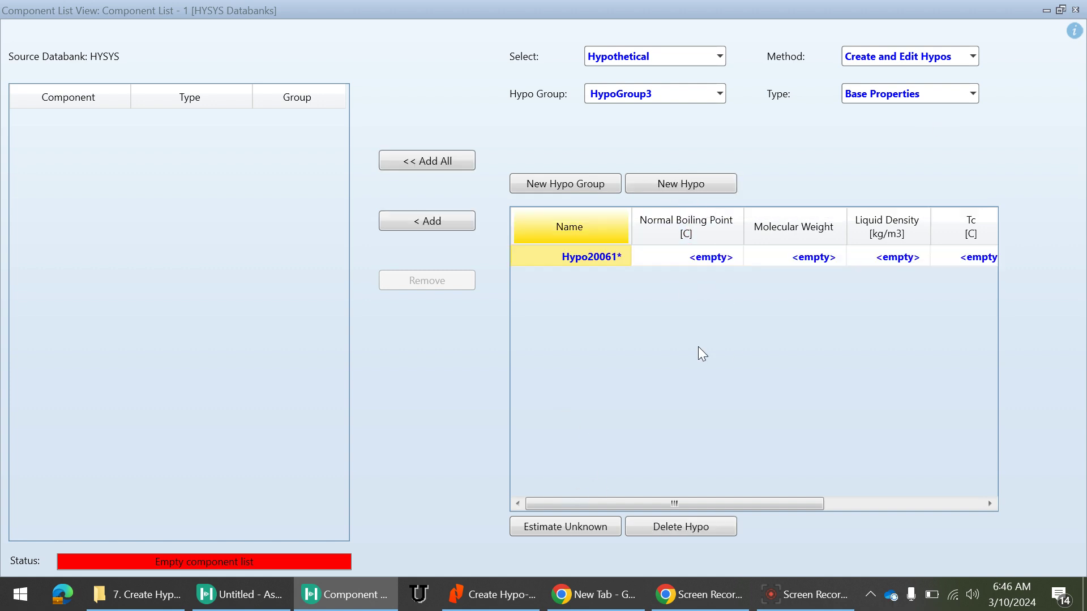
left_click_drag(735, 504, 707, 309)
left_click(725, 261)
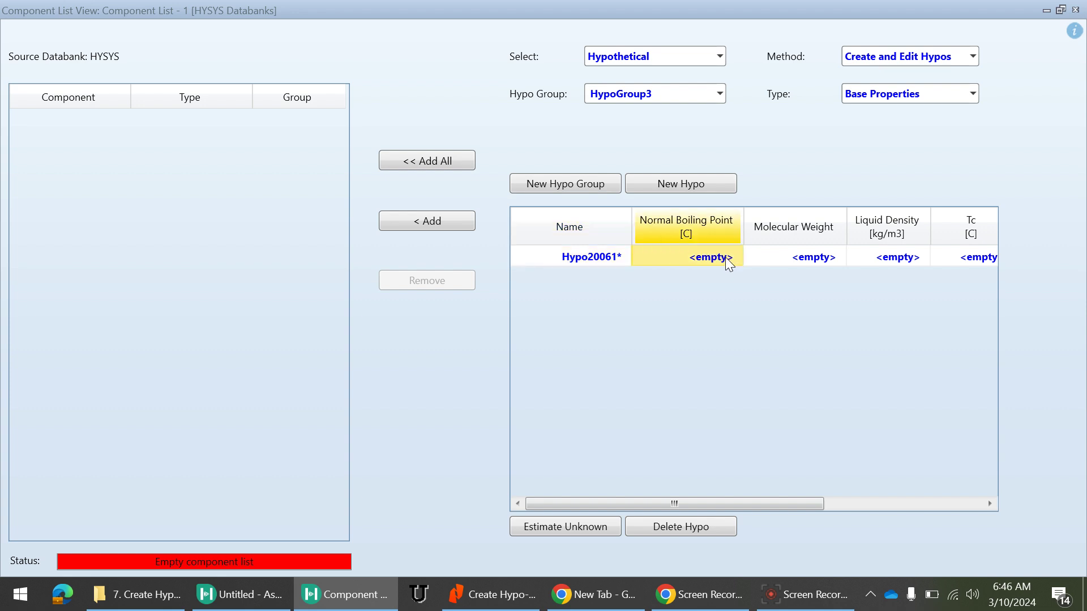
left_click_drag(769, 504, 929, 514)
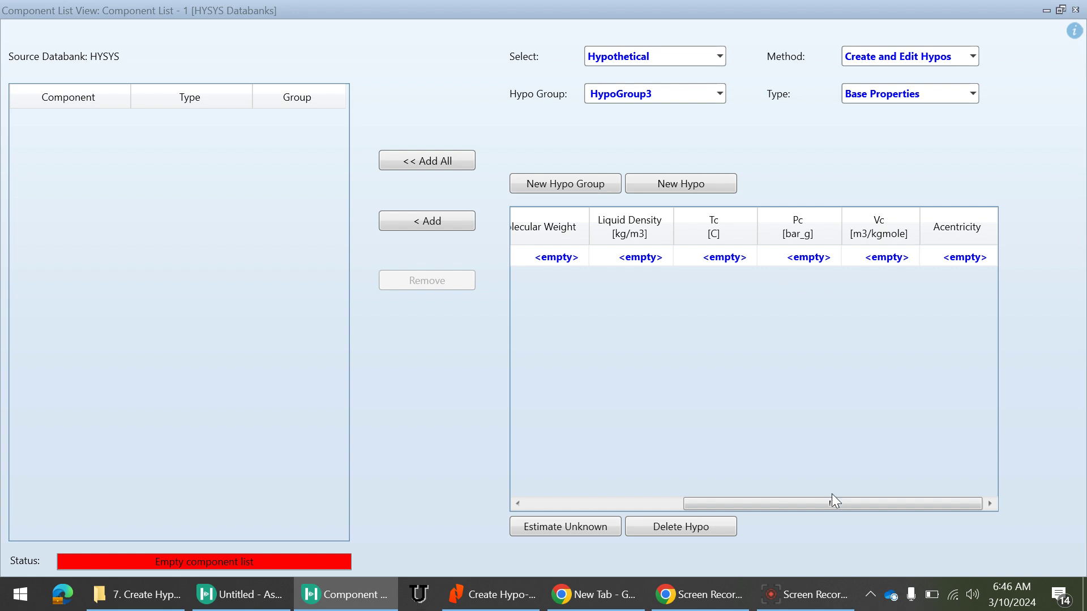
left_click_drag(830, 504, 595, 498)
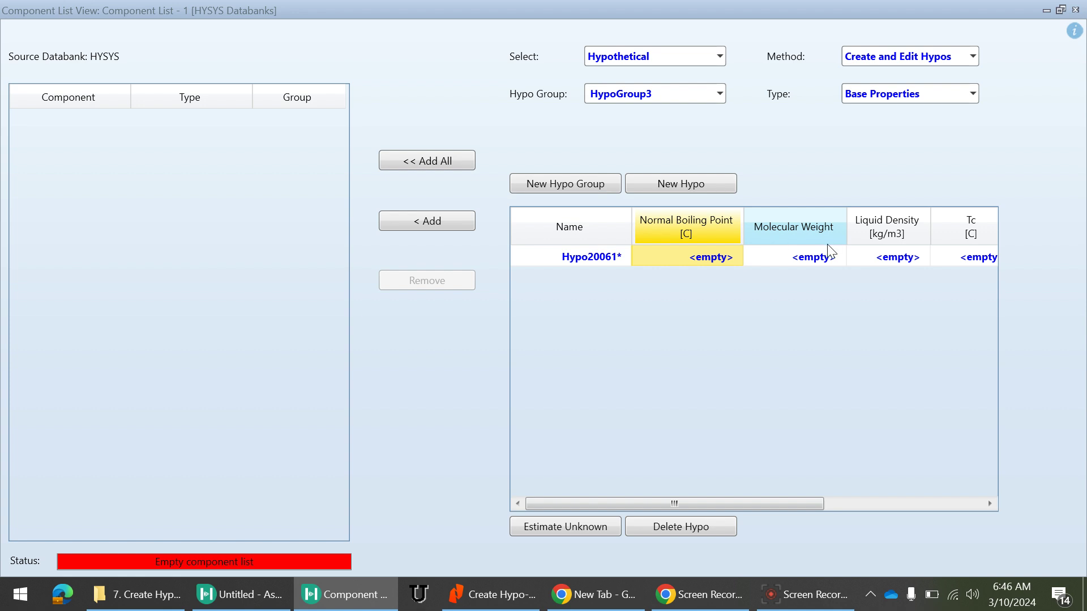
Show the Oil Plant pseudo component properties table in Nitro PDF
left_click(492, 596)
left_click(56, 138)
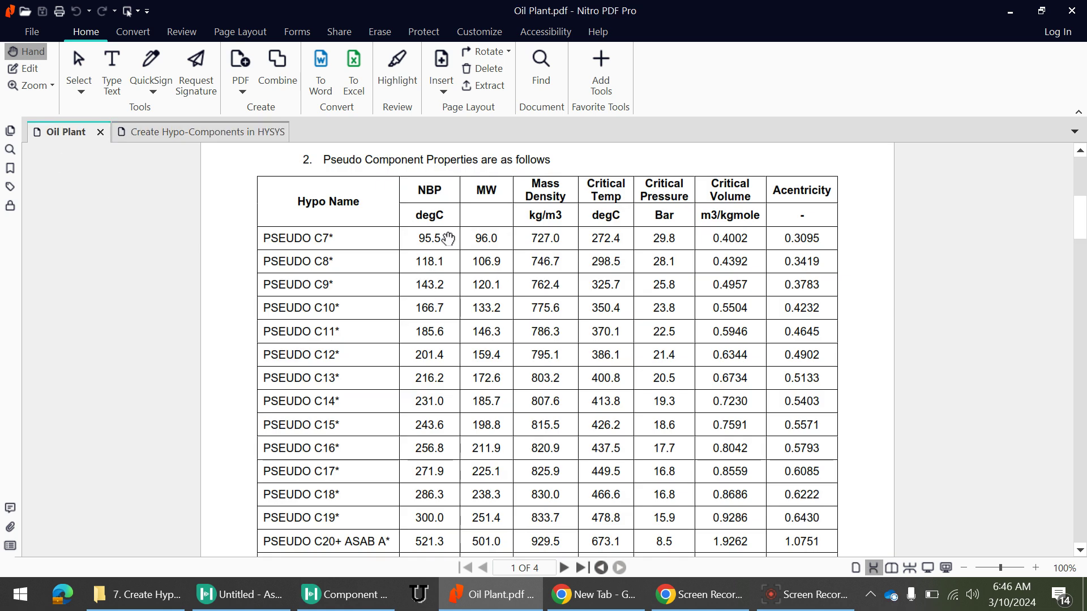
scroll(497, 307, "down", 1)
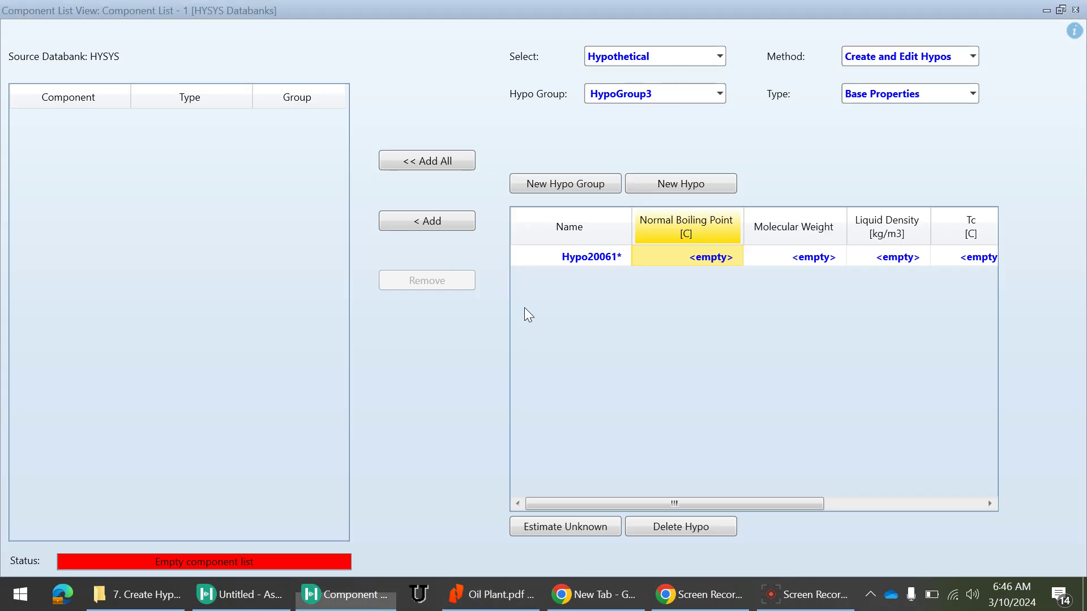
key("alt+Tab")
type("95.5")
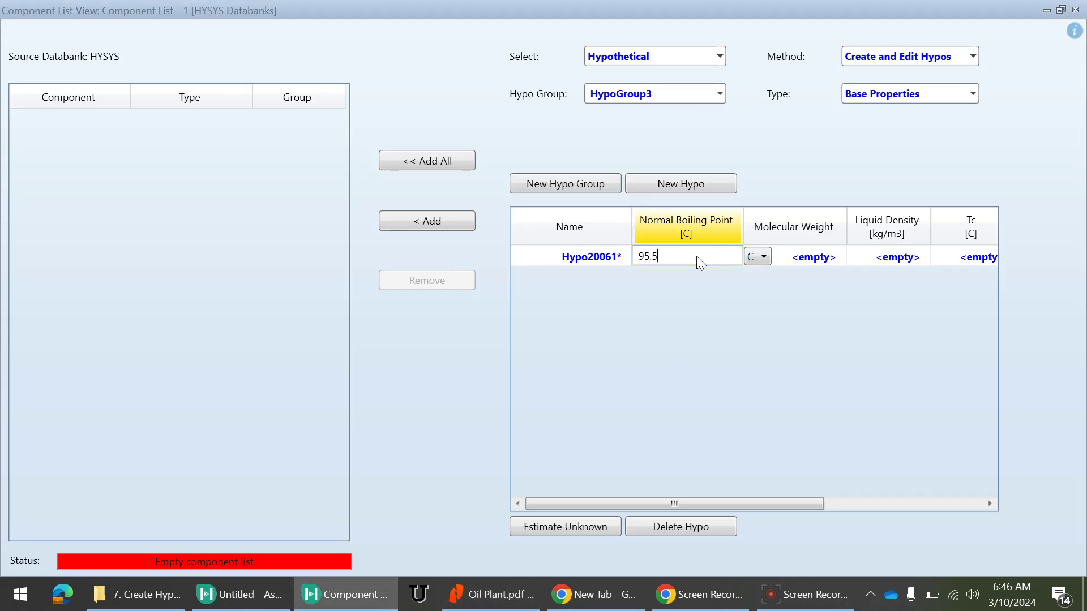
key("Return")
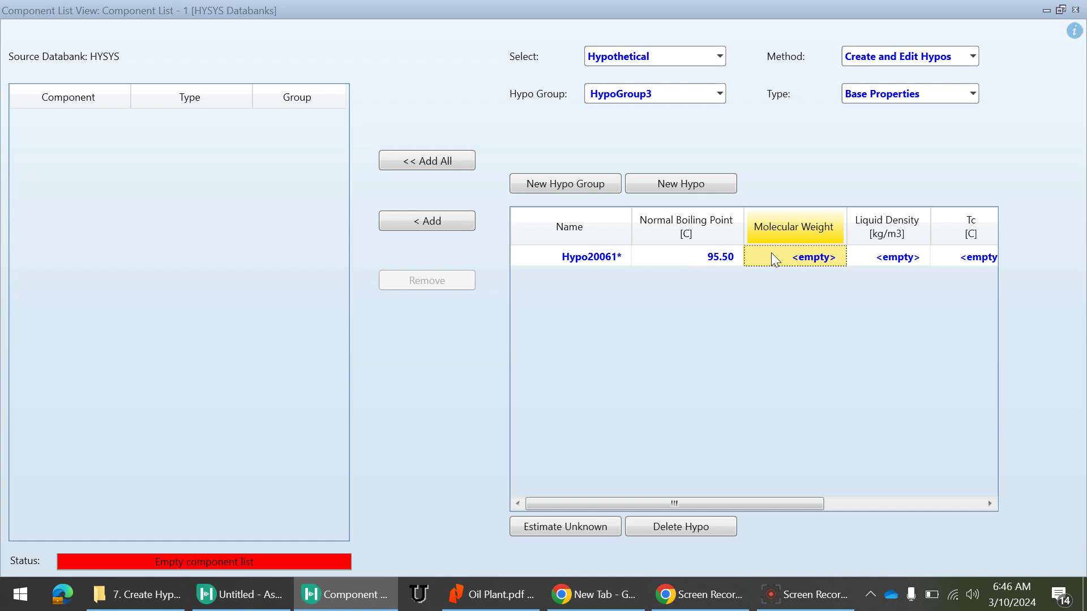
key("alt+Tab")
key("Tab")
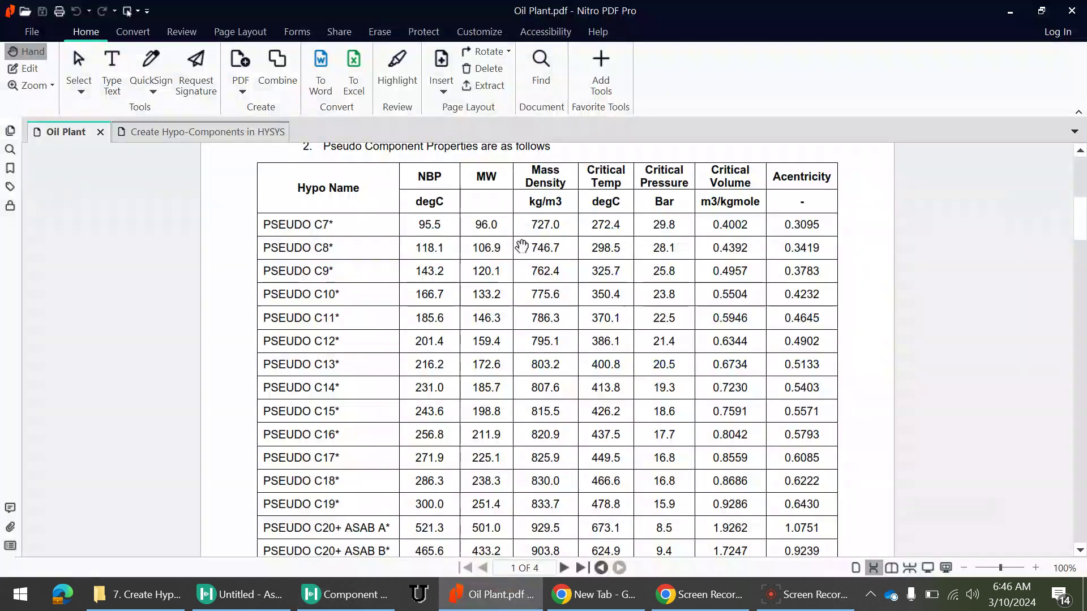
key("alt+Tab")
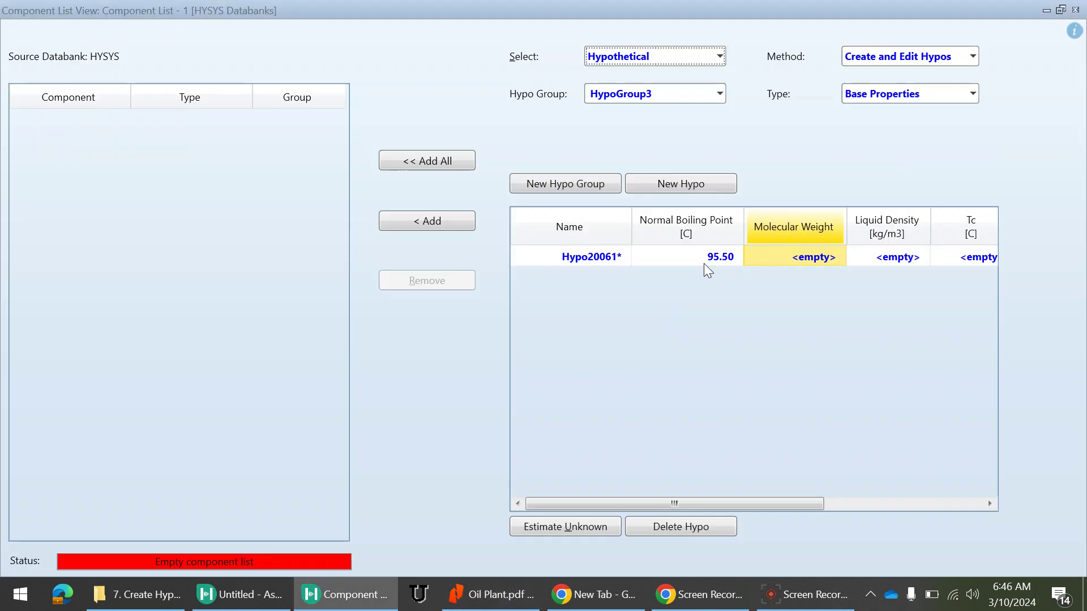
left_click(785, 257)
type("96")
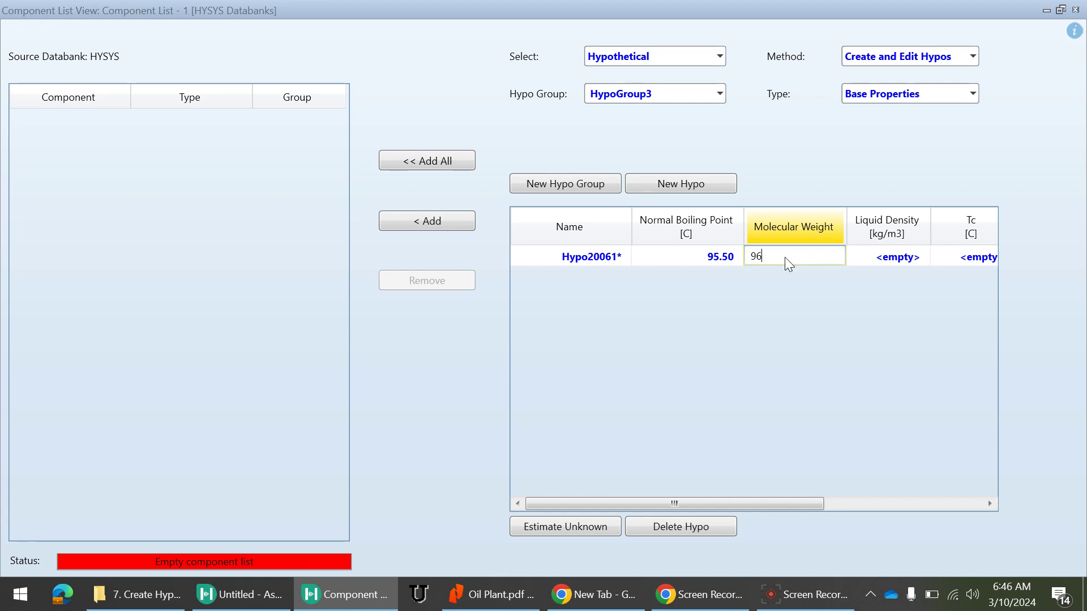
key("Return")
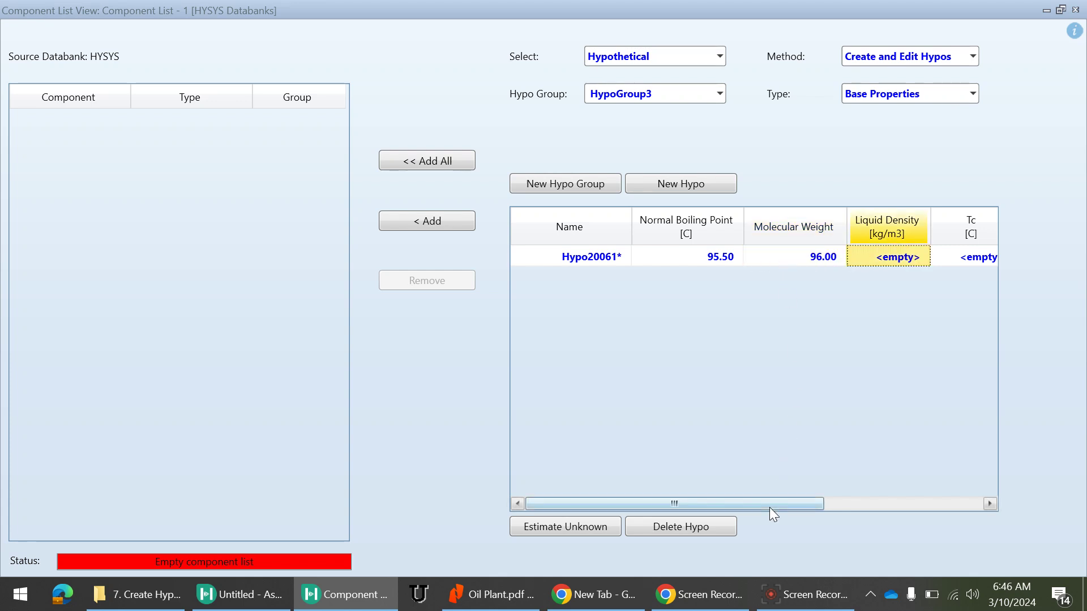
left_click_drag(769, 506, 661, 503)
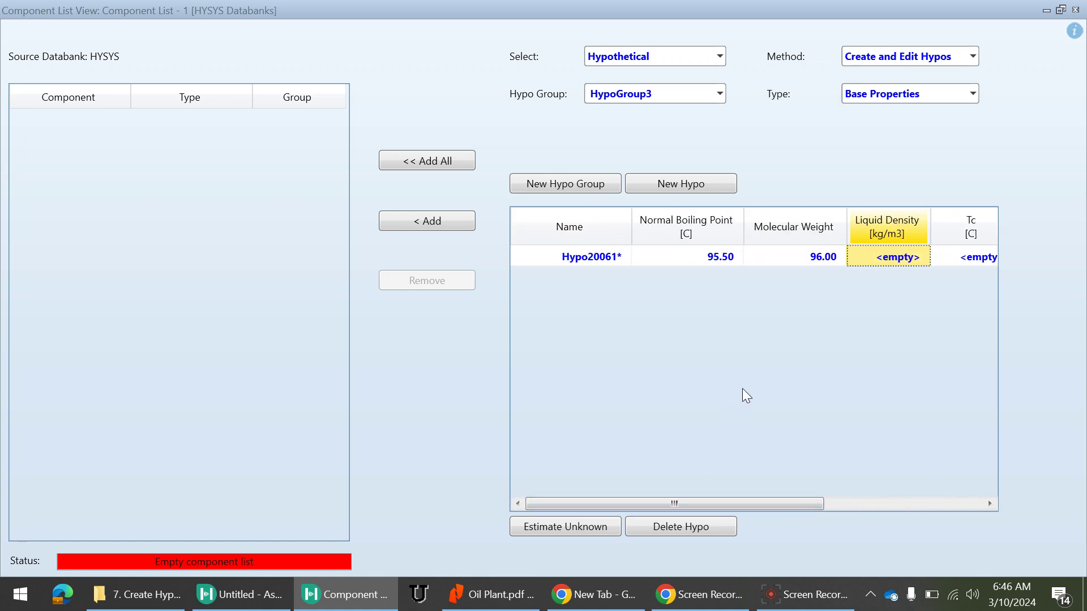
left_click_drag(735, 505, 896, 514)
Estimate Hypo20061*'s unknown properties and inspect the estimated Tc and liquid density
left_click(606, 503)
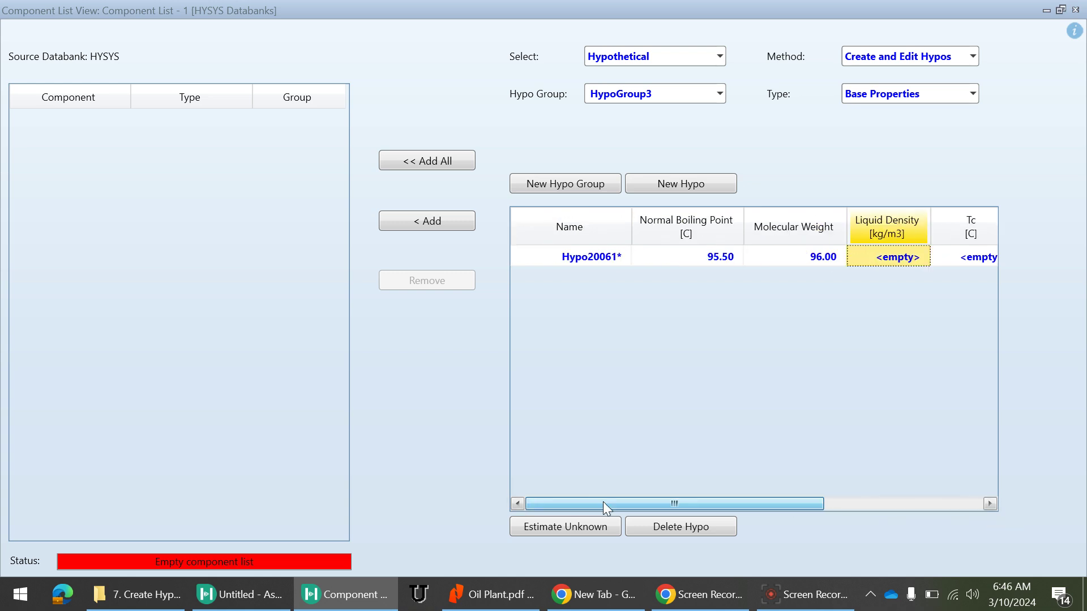
left_click(556, 530)
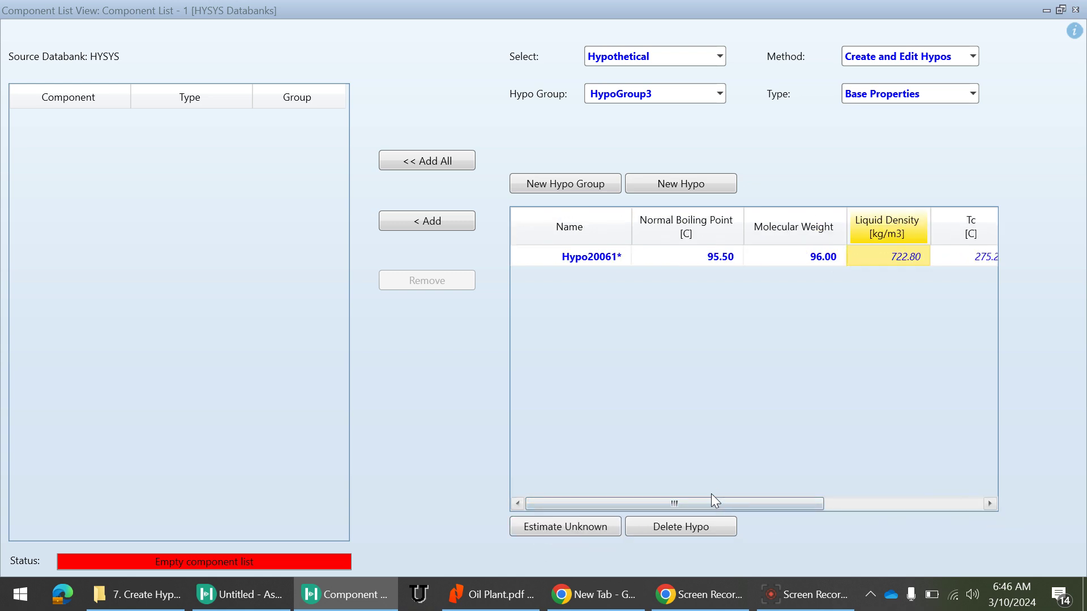
left_click_drag(703, 504, 931, 507)
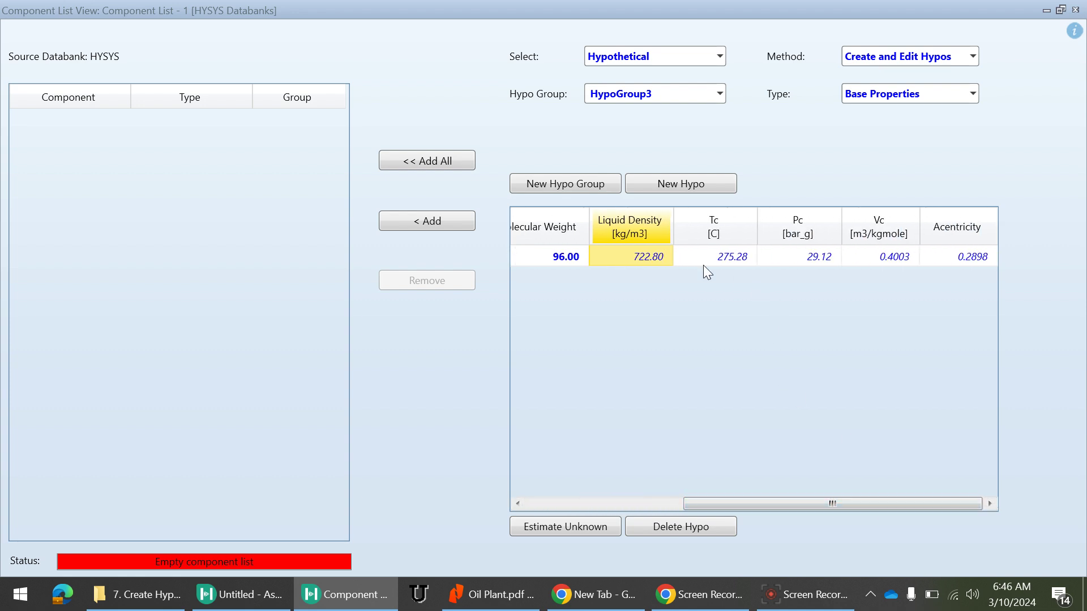
left_click(719, 259)
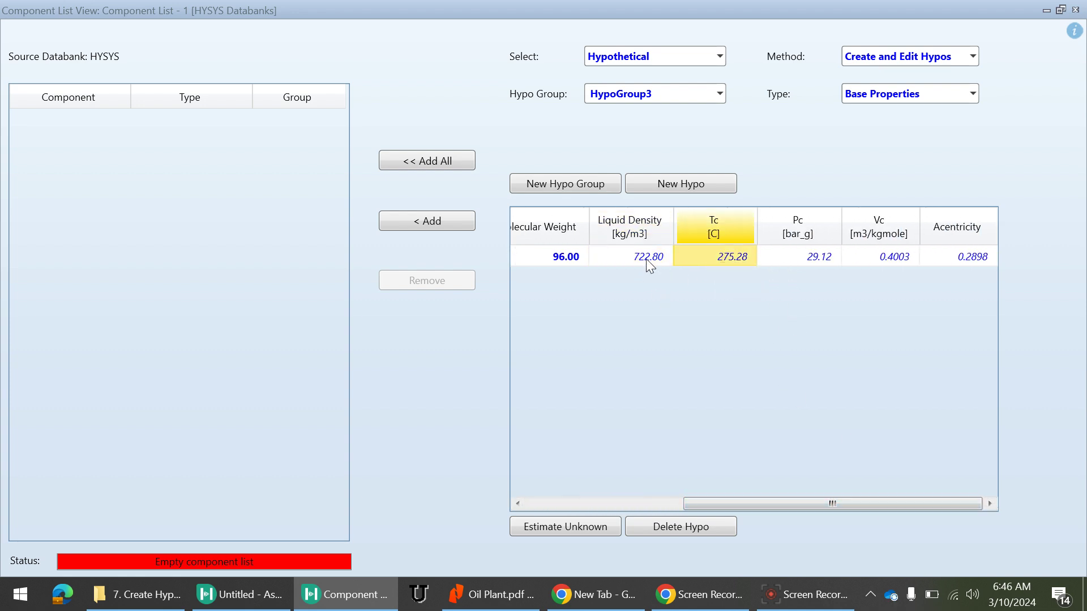
left_click(651, 263)
Check the Oil Plant PDF property table, then return to the HYSYS component list
key("Tab")
key("alt+Tab")
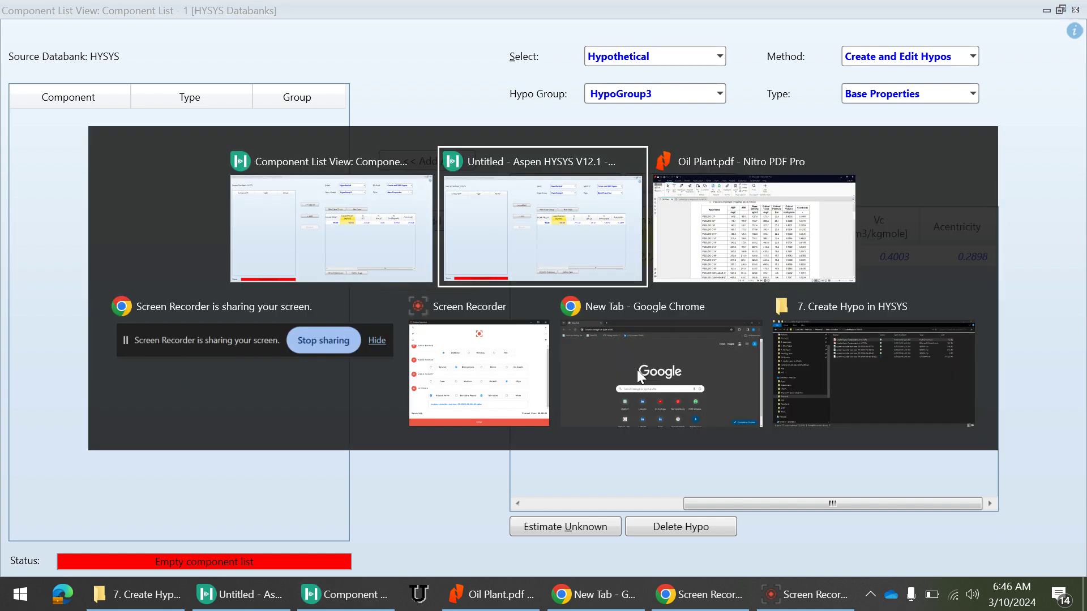
key("Tab")
scroll(571, 285, "up", 1)
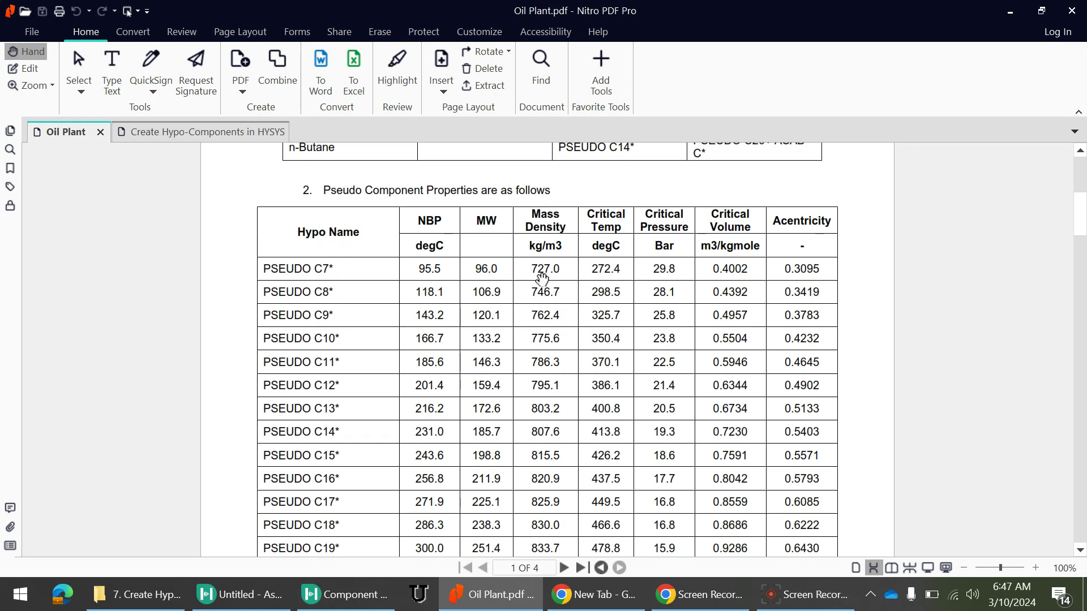
key("alt+Tab")
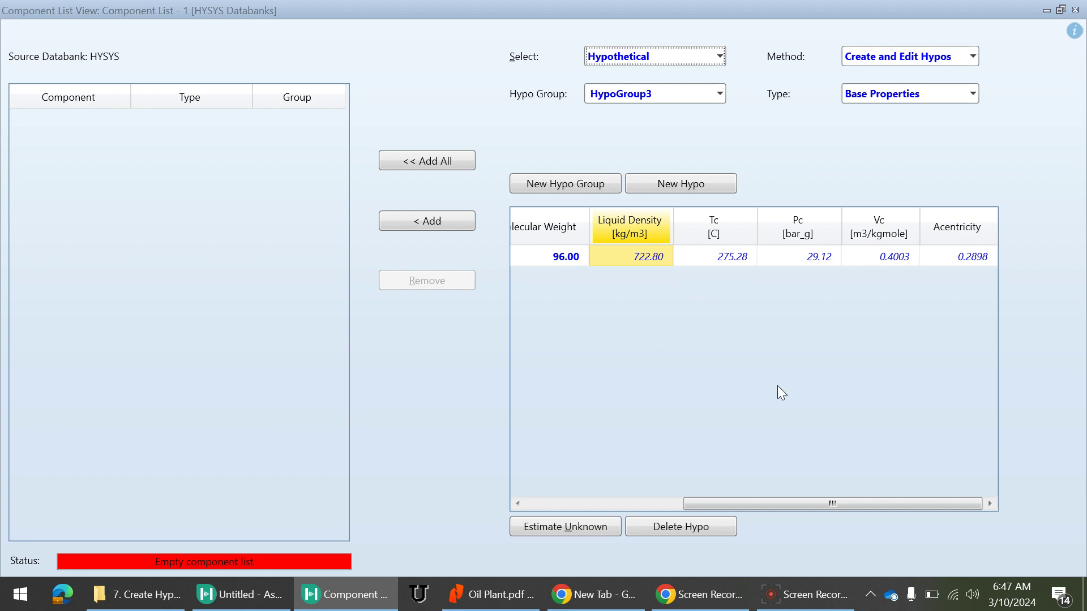
Select Hypo20061*'s liquid density to overwrite and bring up the Oil Plant property table
left_click_drag(783, 501, 537, 506)
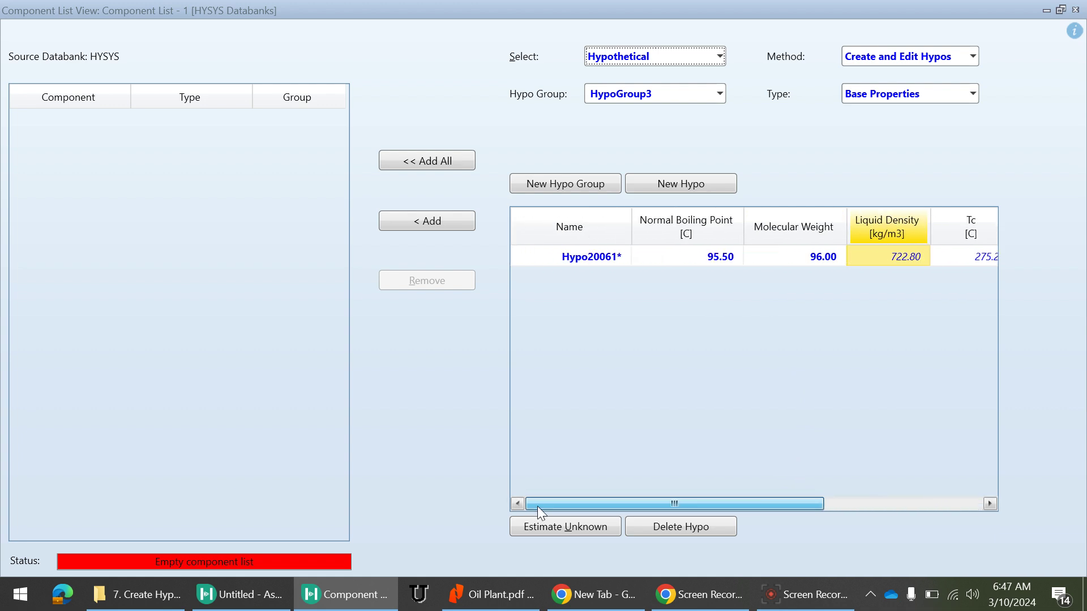
left_click_drag(625, 506, 701, 510)
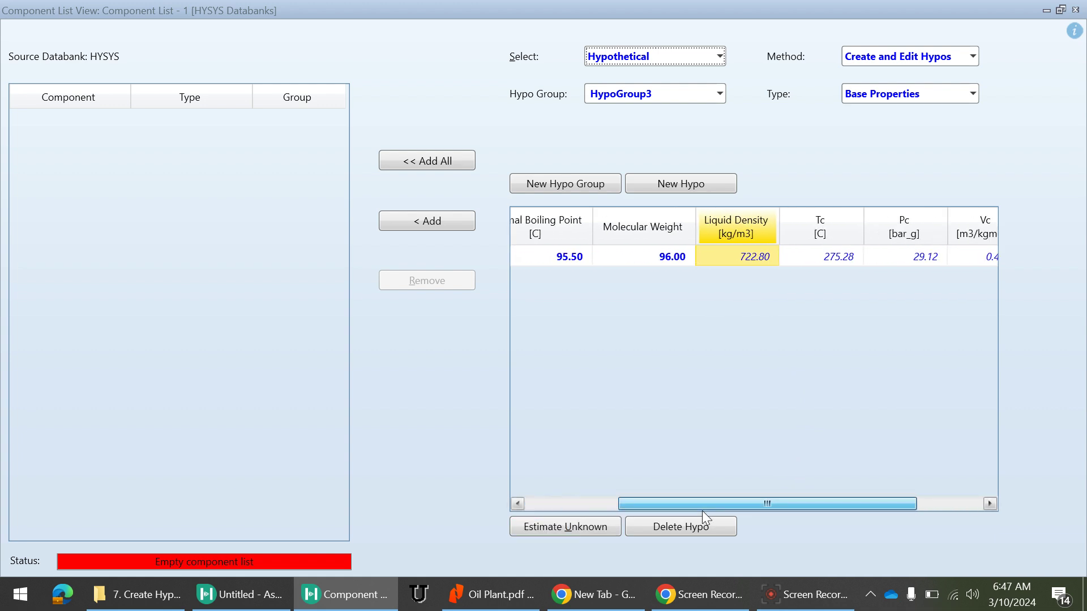
left_click(843, 259)
left_click(766, 264)
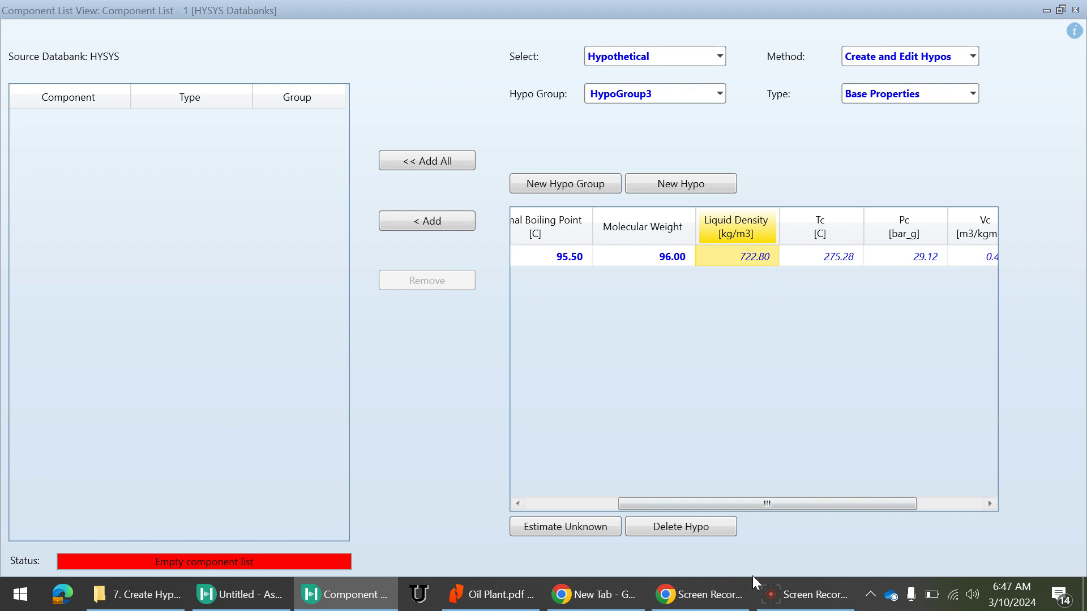
left_click(493, 595)
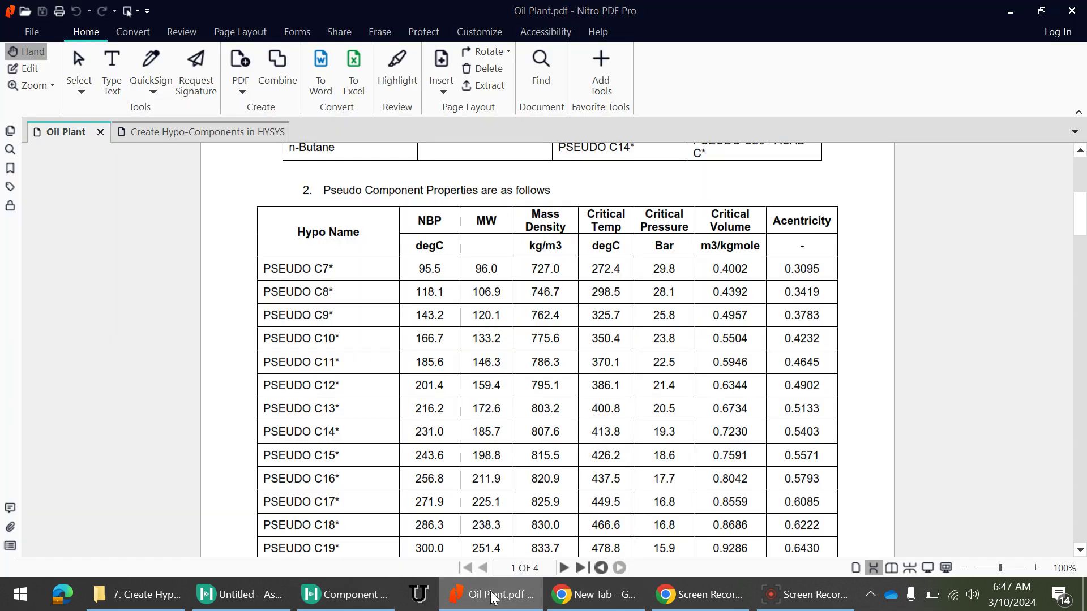
Enter 727 kg/m3 as Hypo20061*'s liquid density
key("alt+Tab")
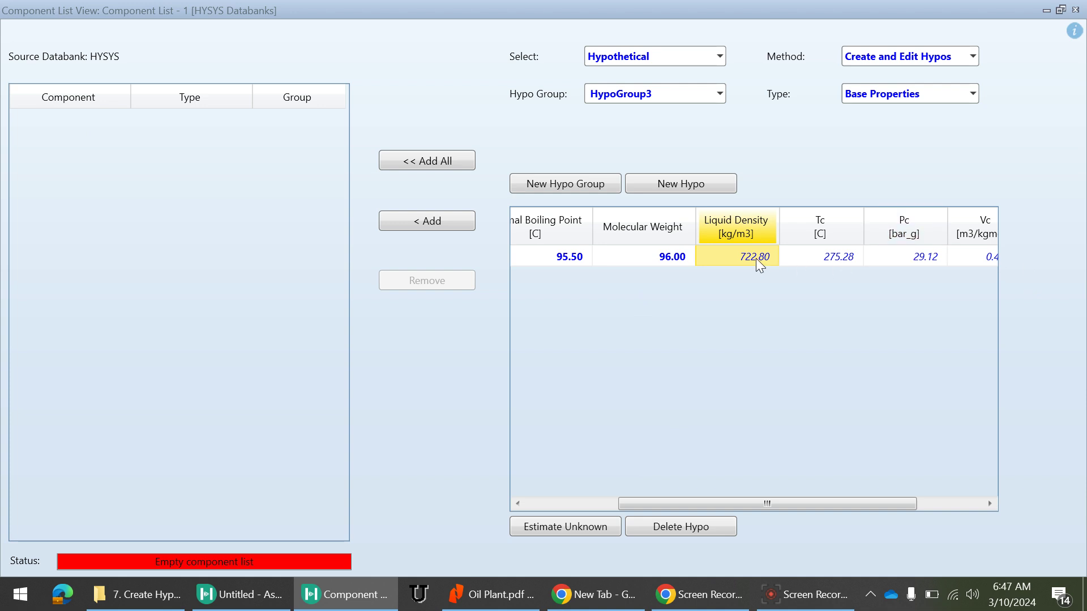
type("72")
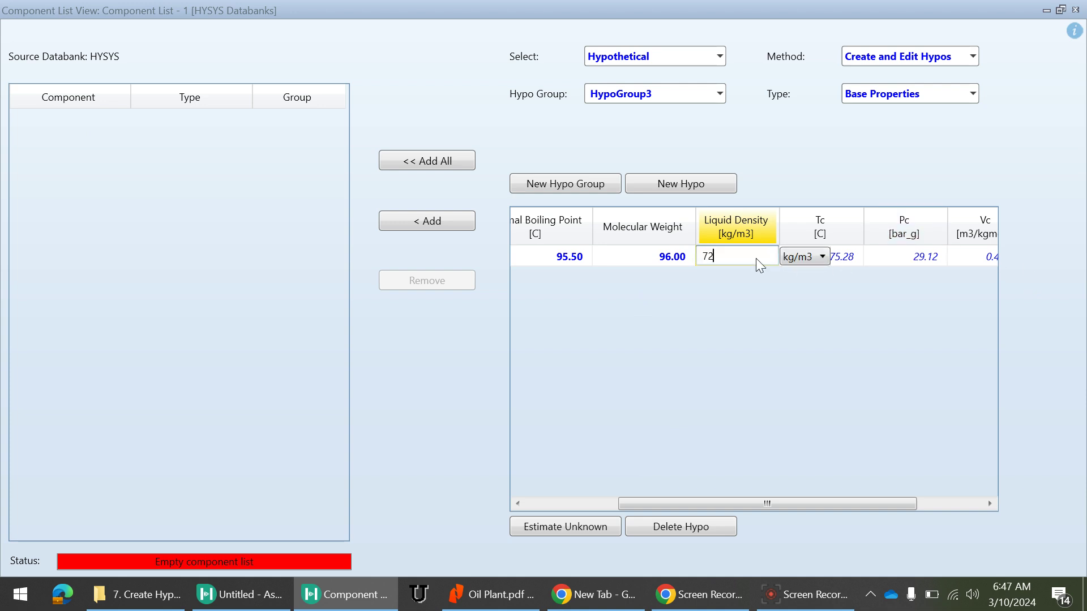
type("7")
key("Return")
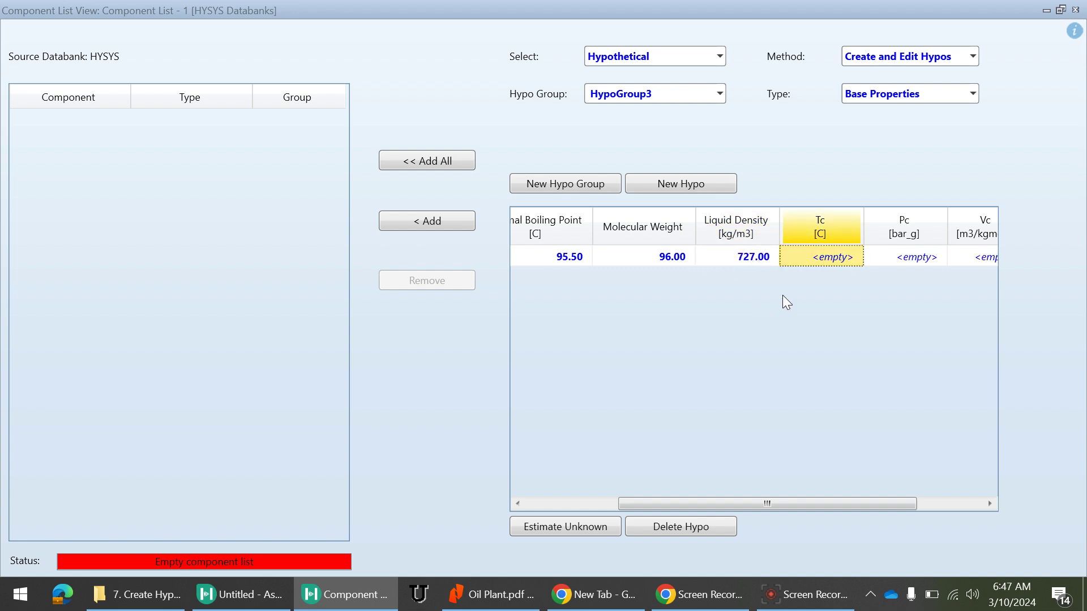
Re-estimate unknown properties: Tc 276.43 C, Pc 29.45 bar_g, acentricity 0.2856; check Vc
left_click_drag(738, 504, 625, 505)
left_click(573, 530)
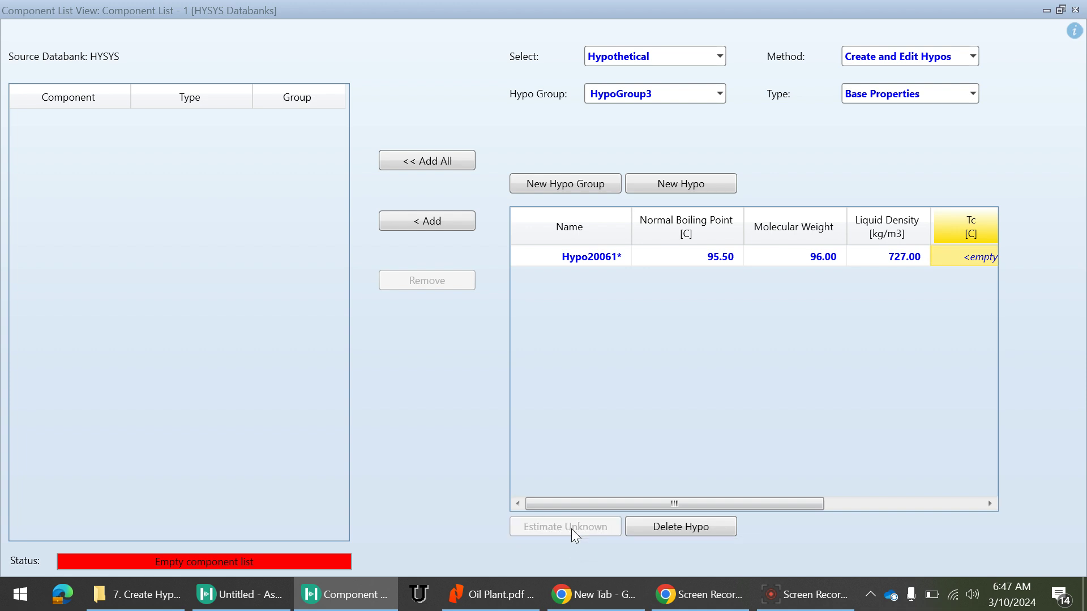
left_click_drag(748, 504, 973, 510)
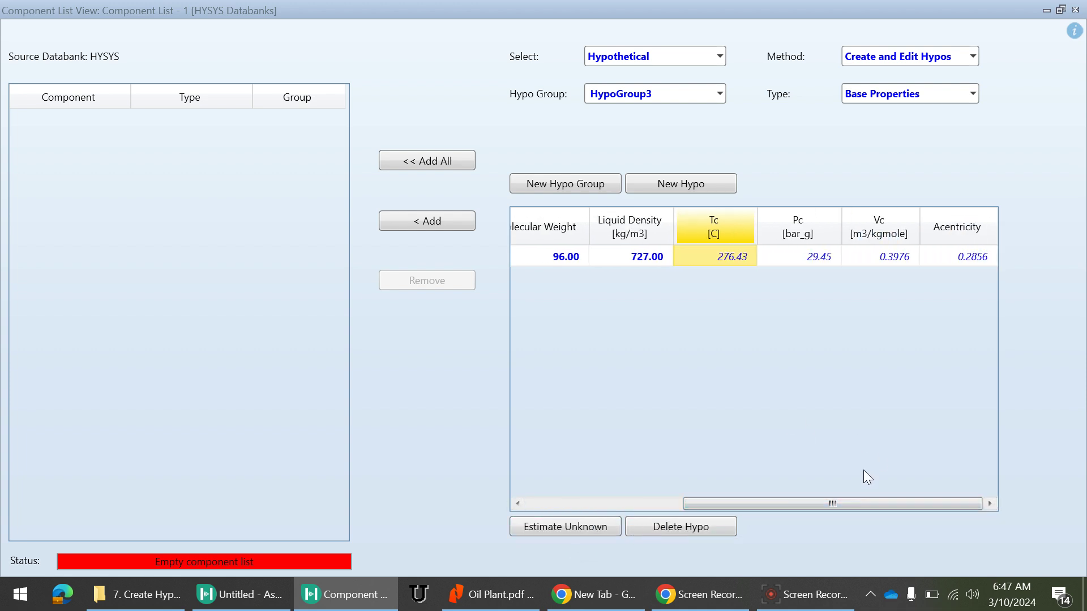
left_click_drag(870, 507, 520, 504)
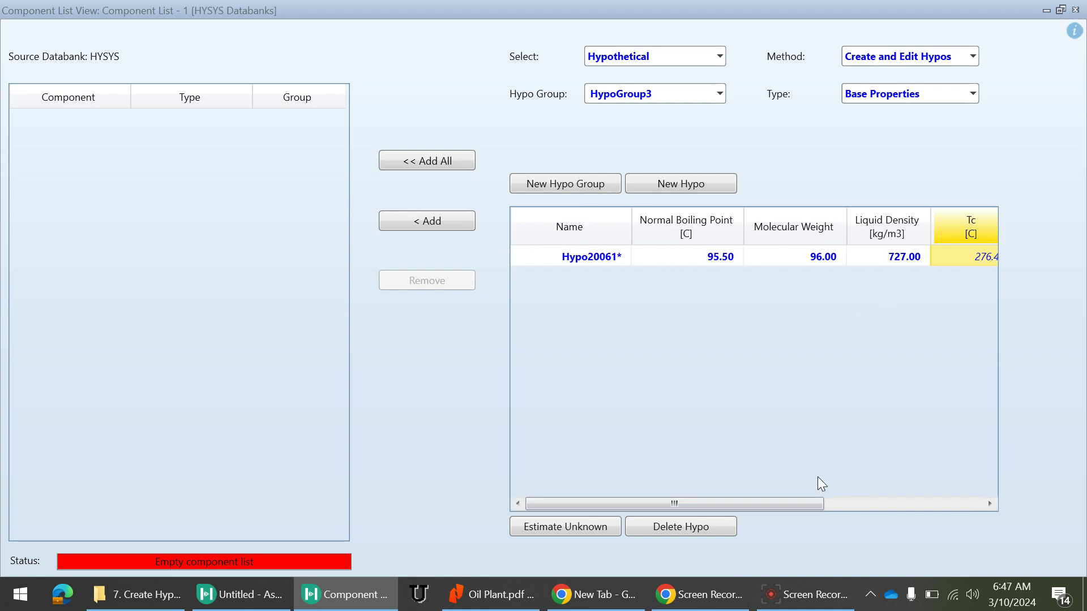
left_click_drag(802, 501, 977, 512)
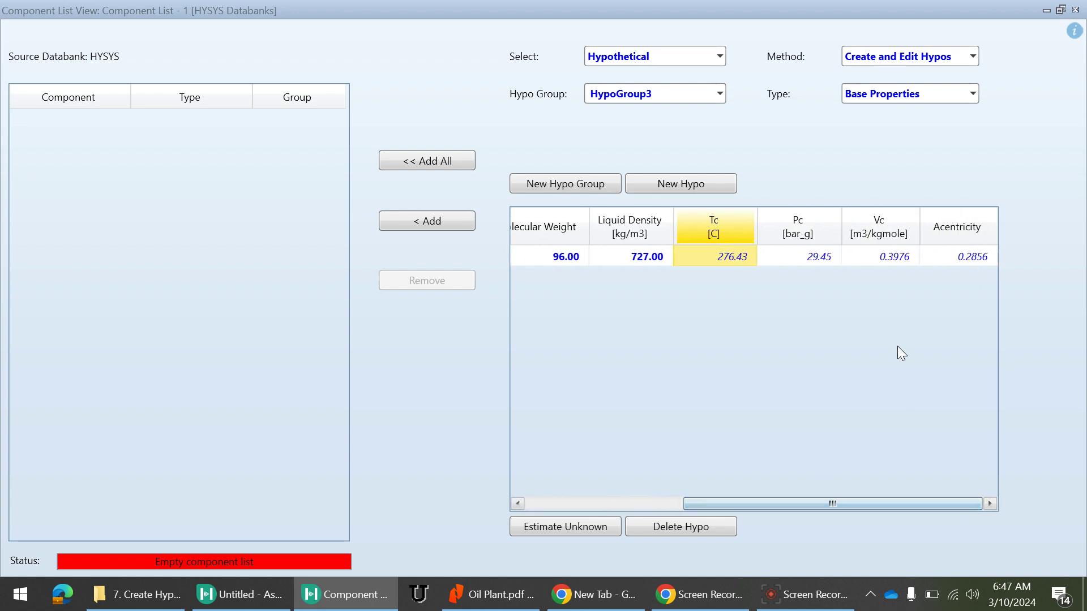
left_click(897, 257)
left_click_drag(899, 504, 645, 475)
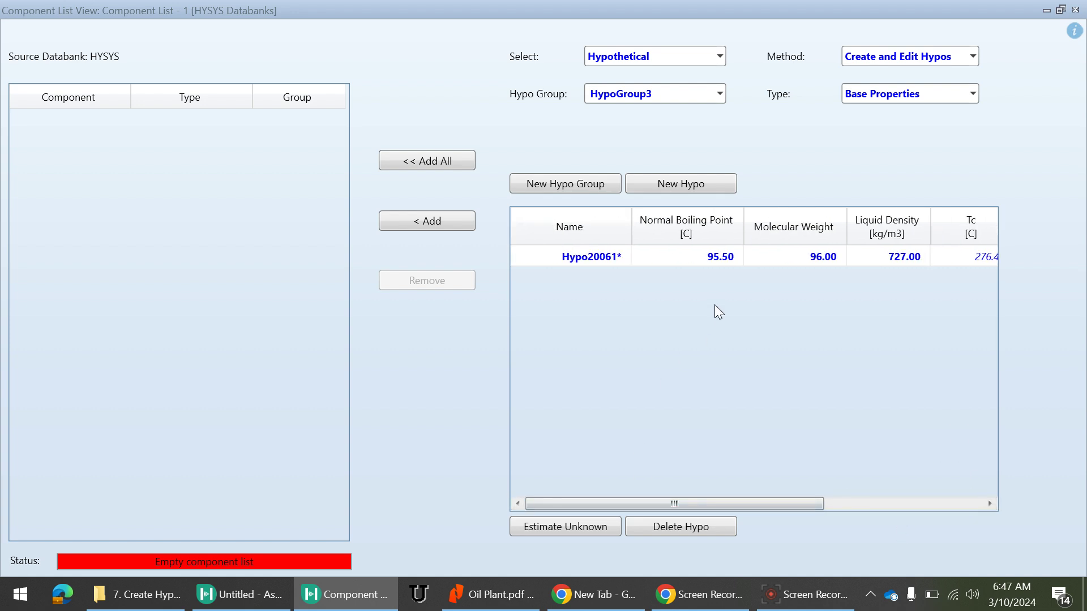
Add Hypo20061* from HypoGroup3 to Component List - 1
left_click(813, 262)
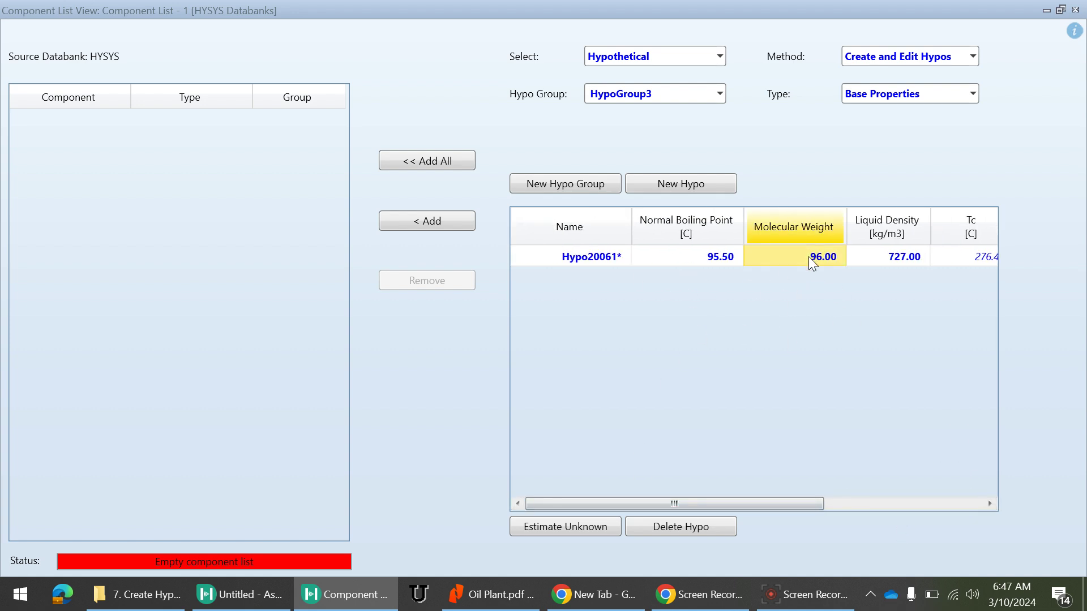
left_click(431, 221)
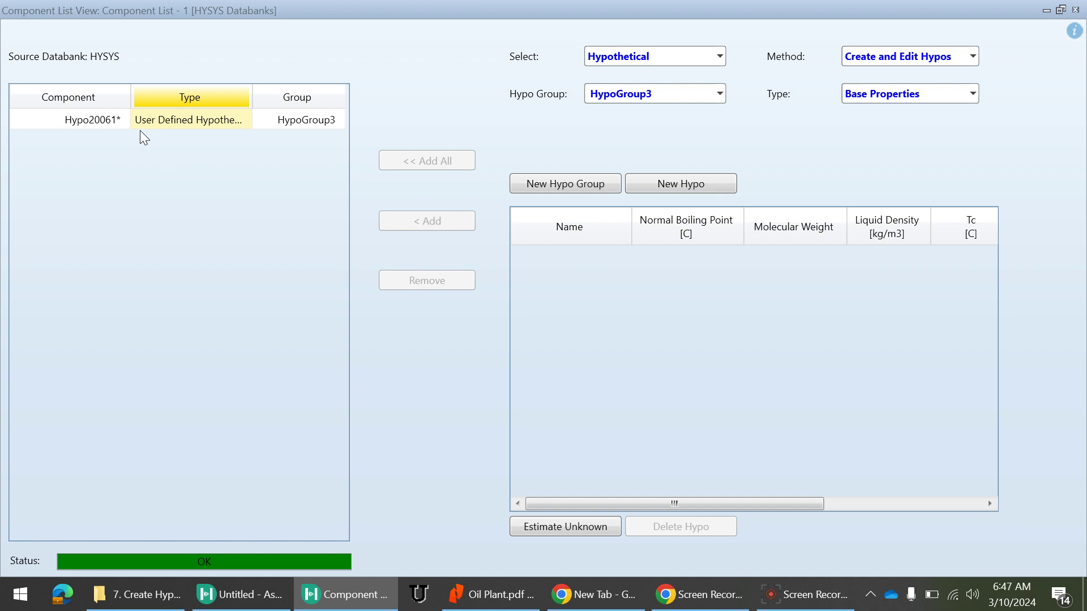
Show page 2 of the 'Create Hypo-Components in HYSYS' PDF, then bring up the screen recorder
left_click(490, 594)
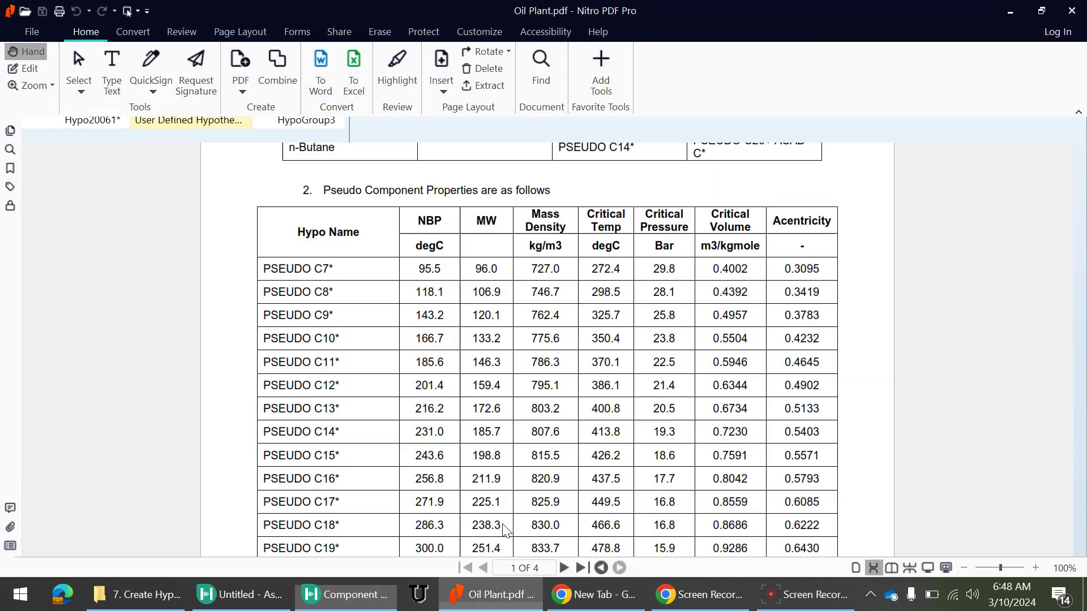
left_click(196, 133)
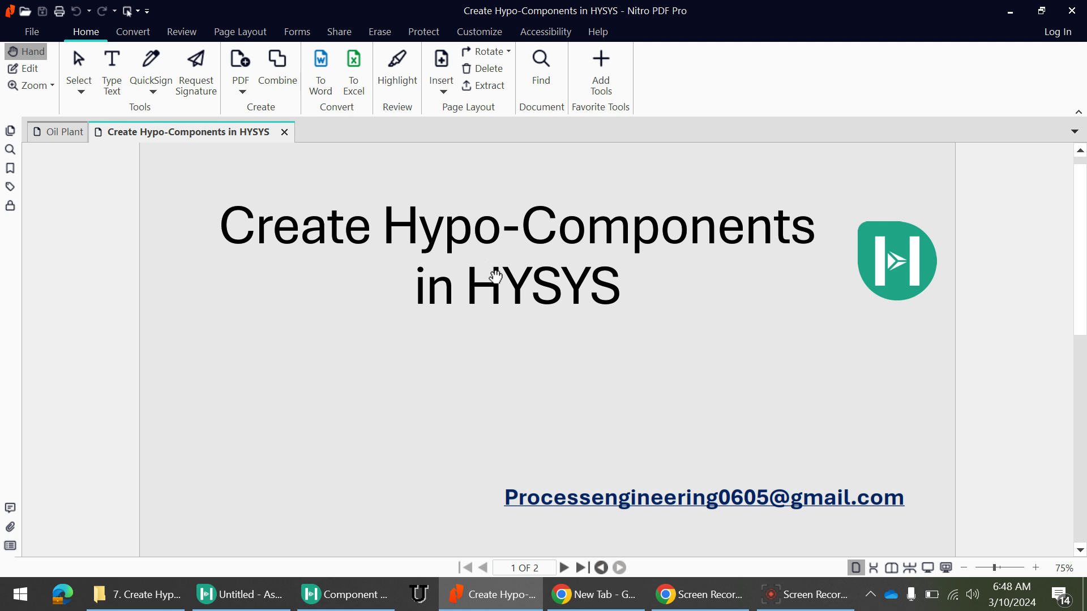
scroll(503, 306, "down", 1)
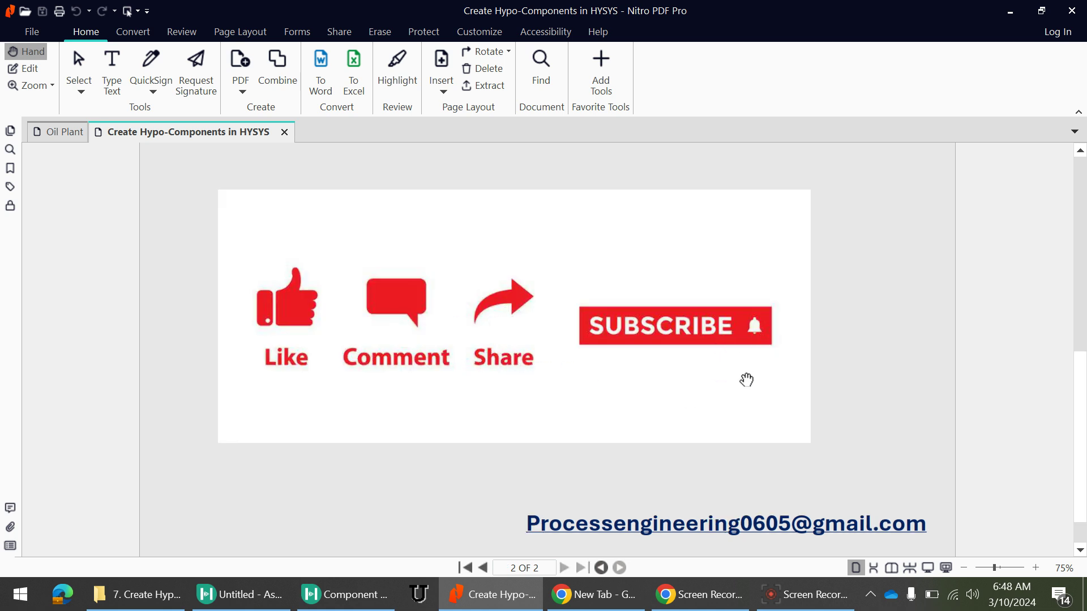
left_click(806, 601)
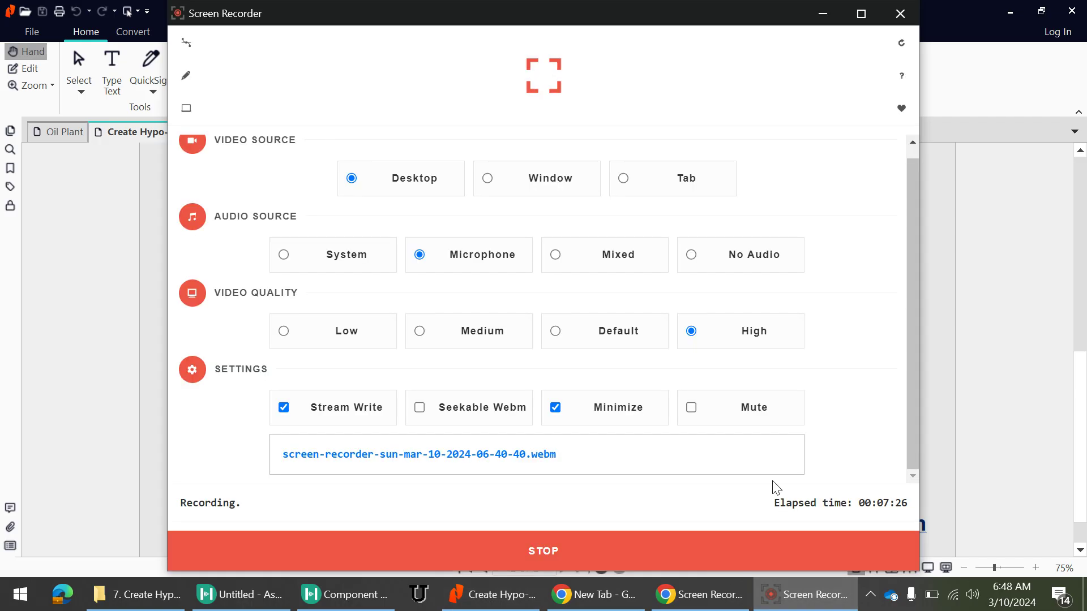